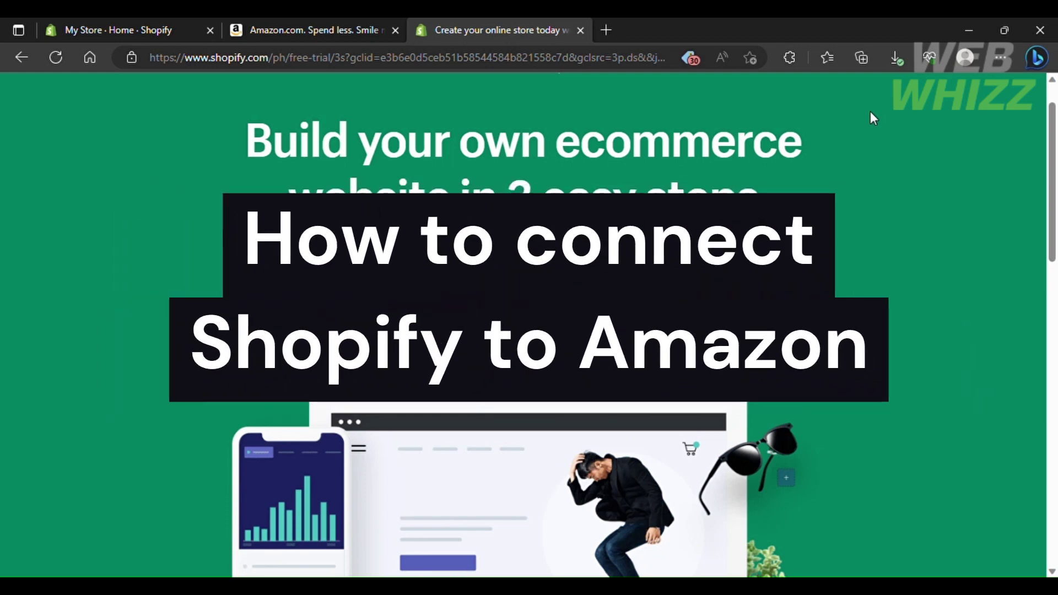
# Look over the Amazon home page, the Shopify free-trial page and the Shopify store admin.
pyautogui.click(339, 19)
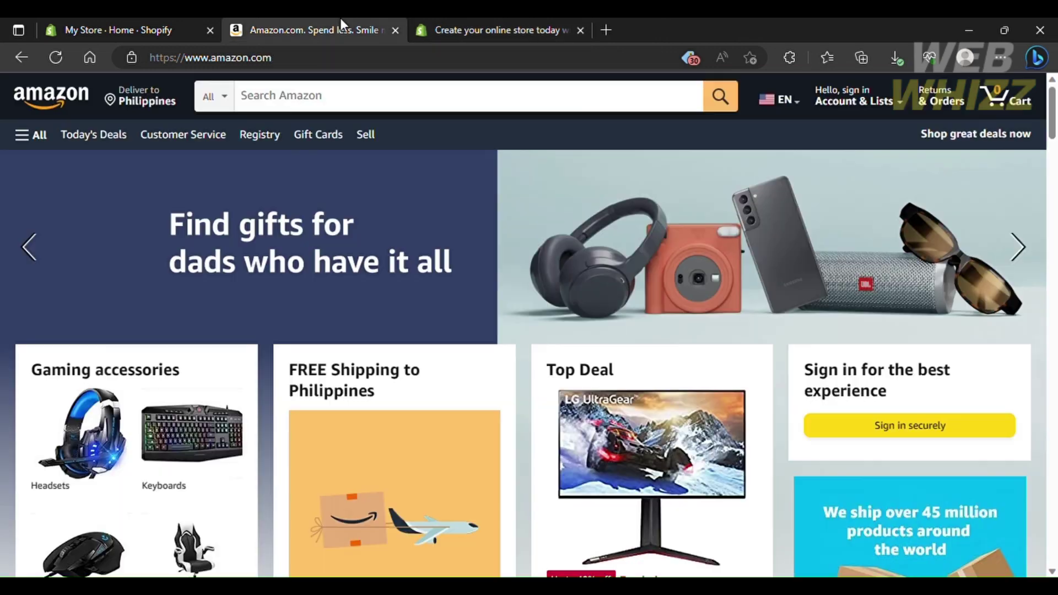
pyautogui.click(467, 19)
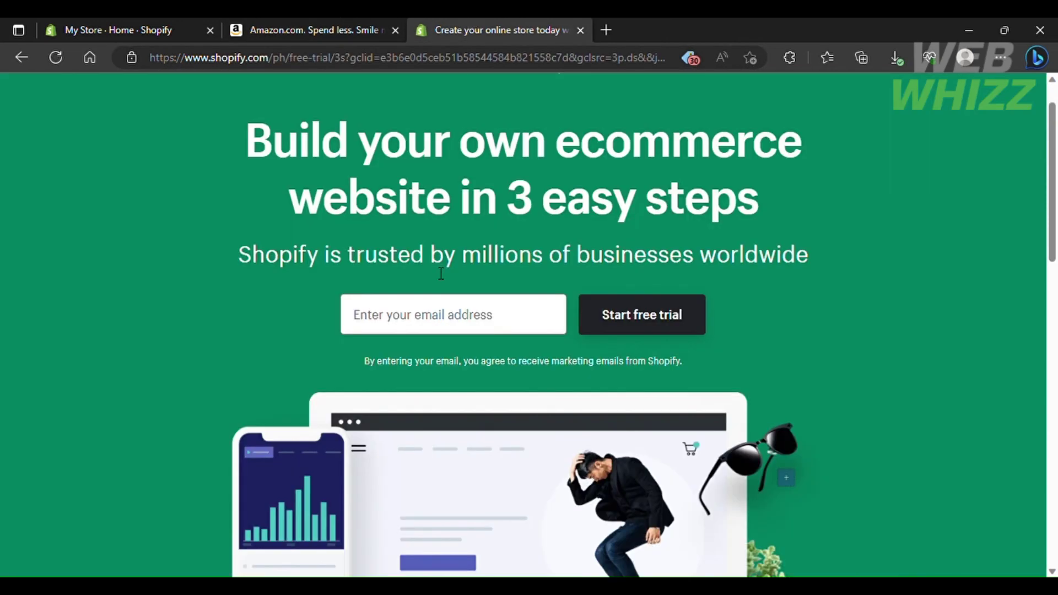
pyautogui.scroll(1, 308, 176)
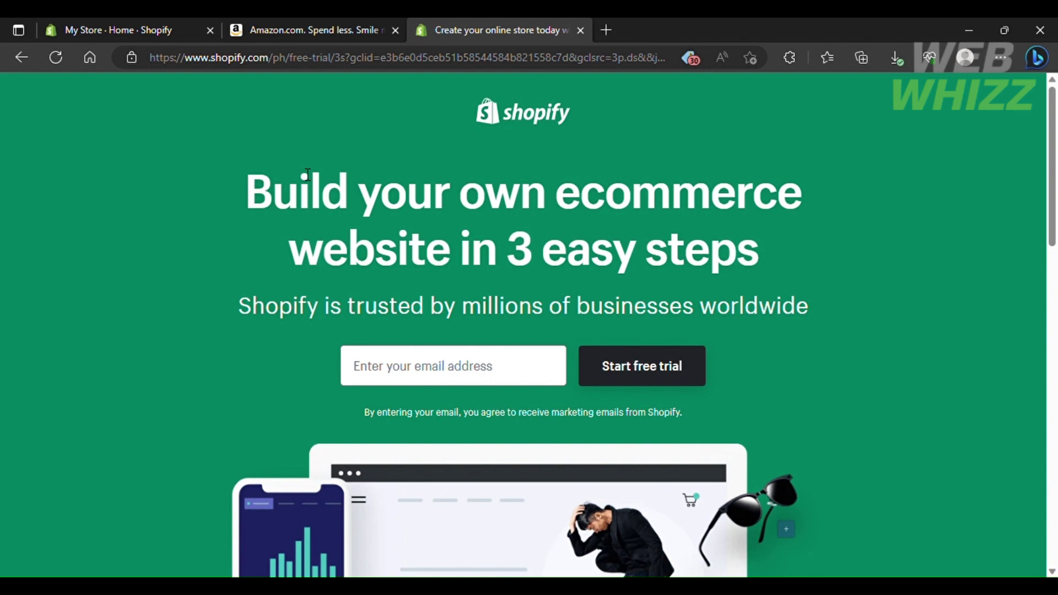
pyautogui.click(363, 25)
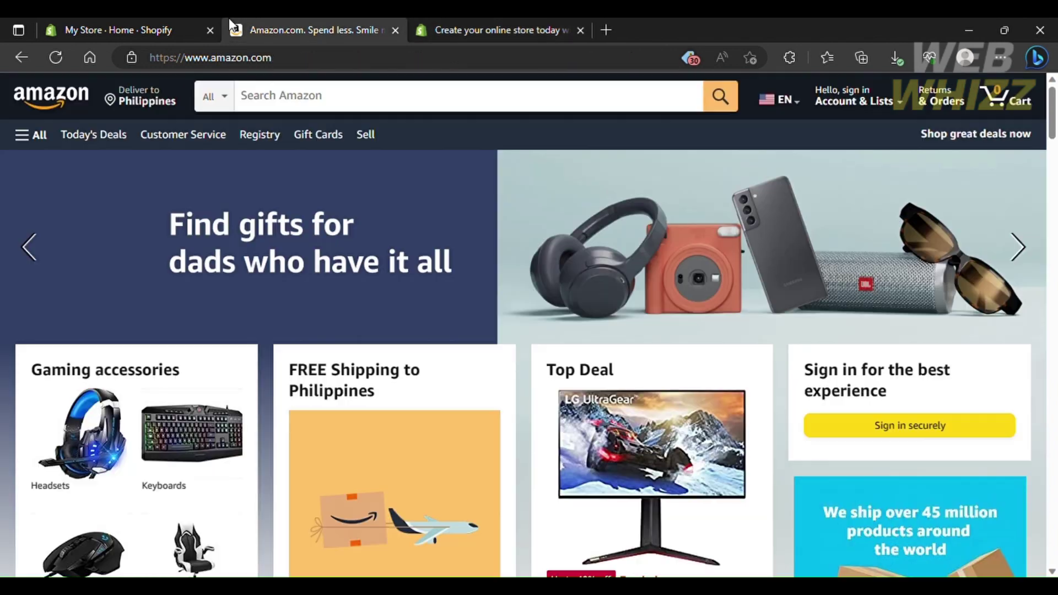
pyautogui.click(461, 29)
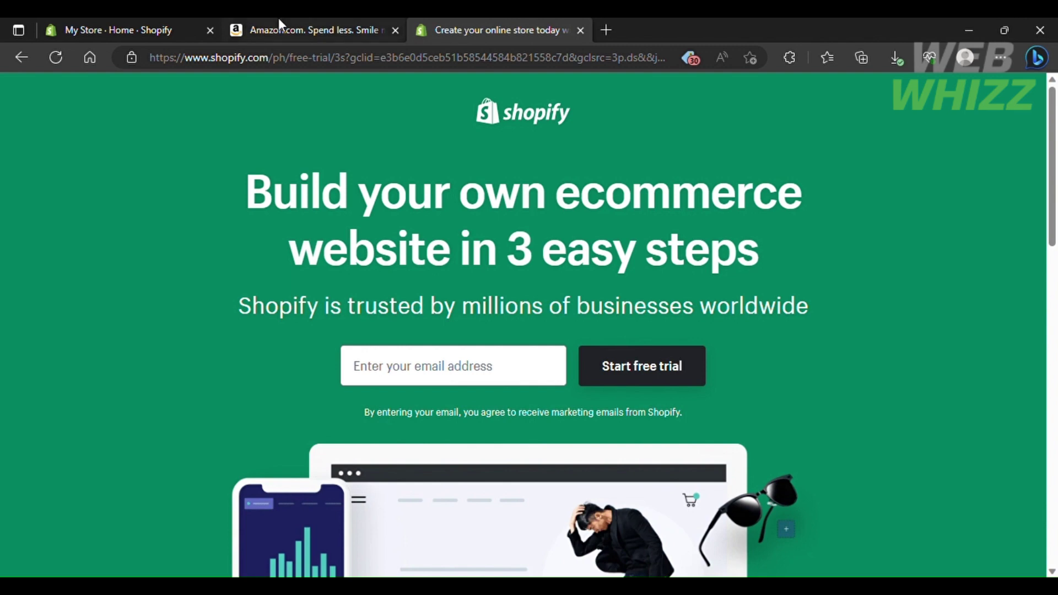
pyautogui.click(209, 22)
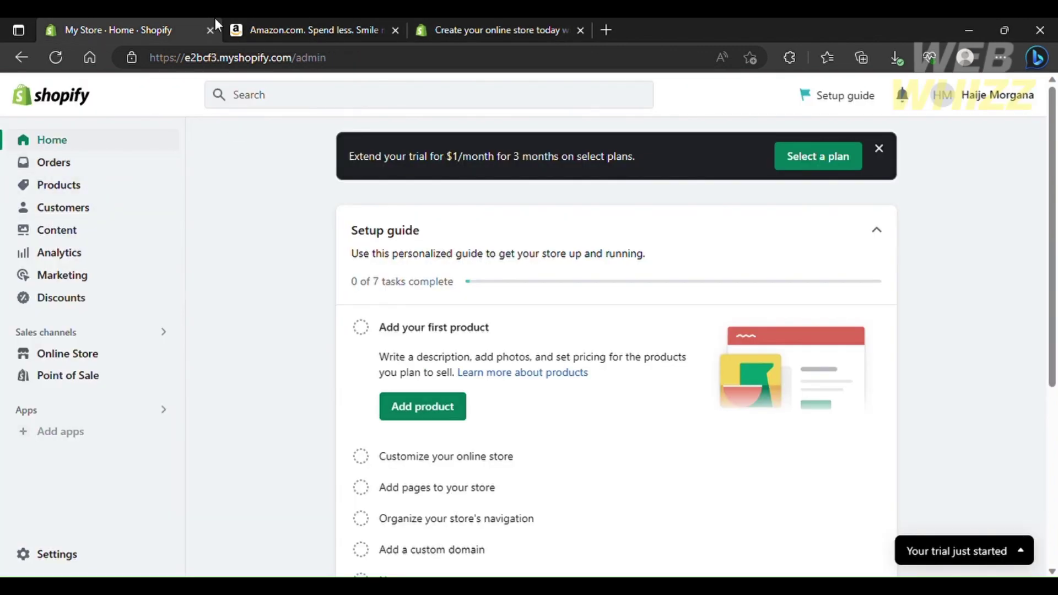
pyautogui.click(293, 25)
pyautogui.scroll(-13, 445, 478)
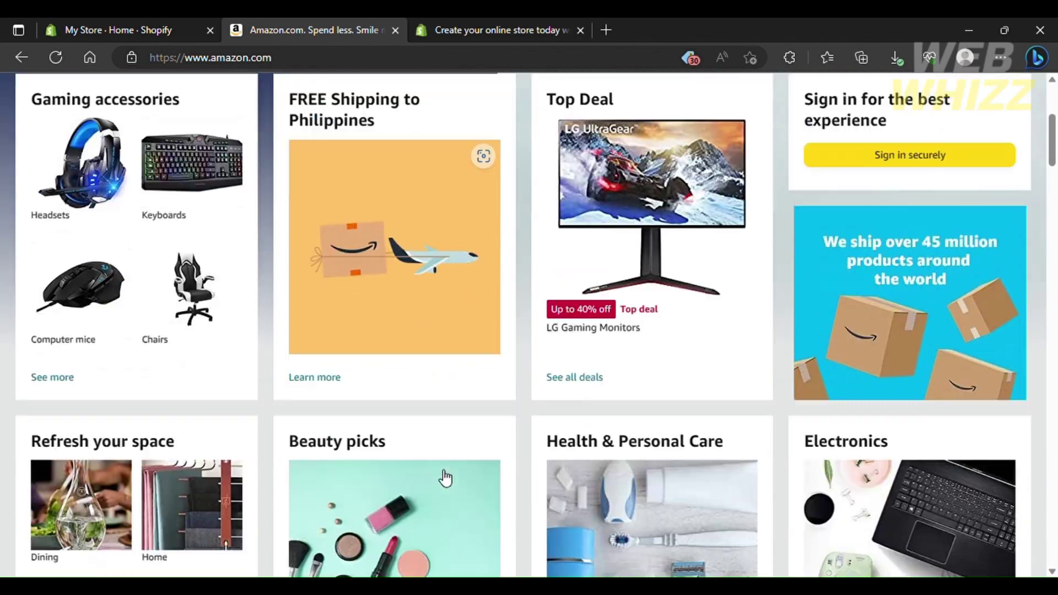
pyautogui.scroll(13, 441, 477)
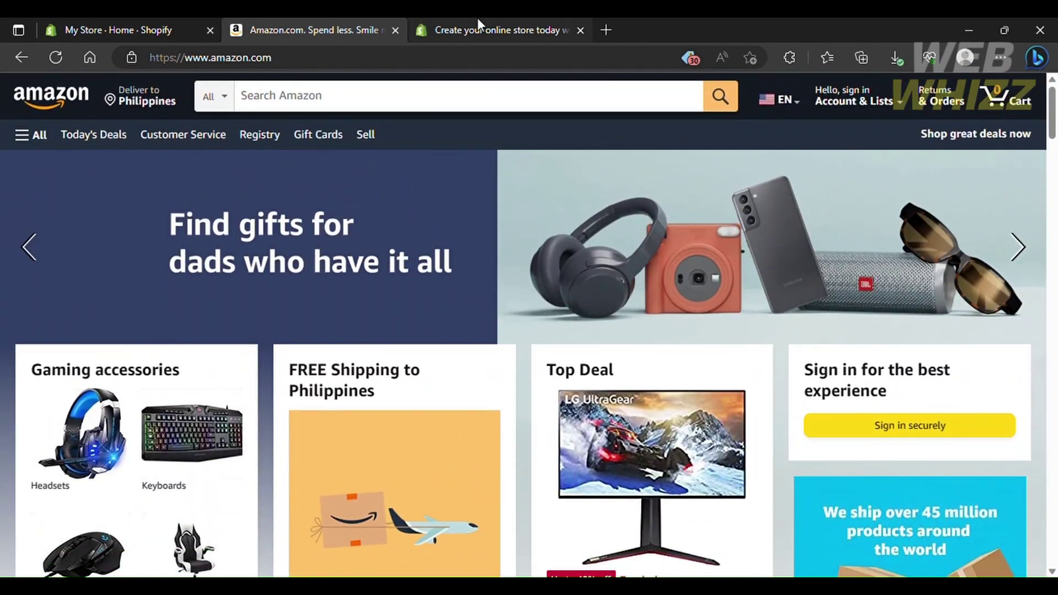
pyautogui.click(480, 24)
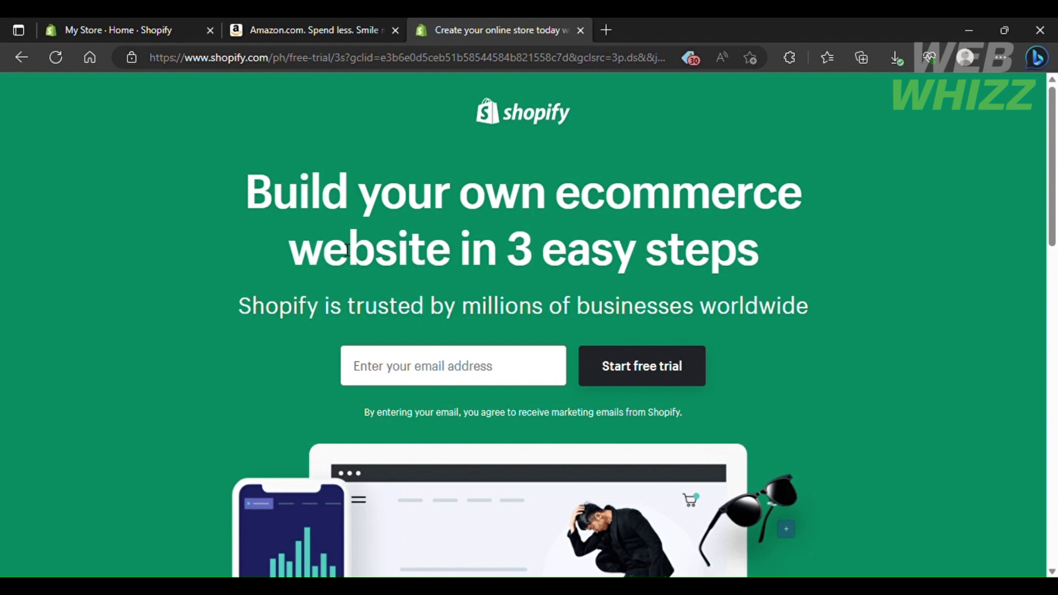
pyautogui.click(321, 25)
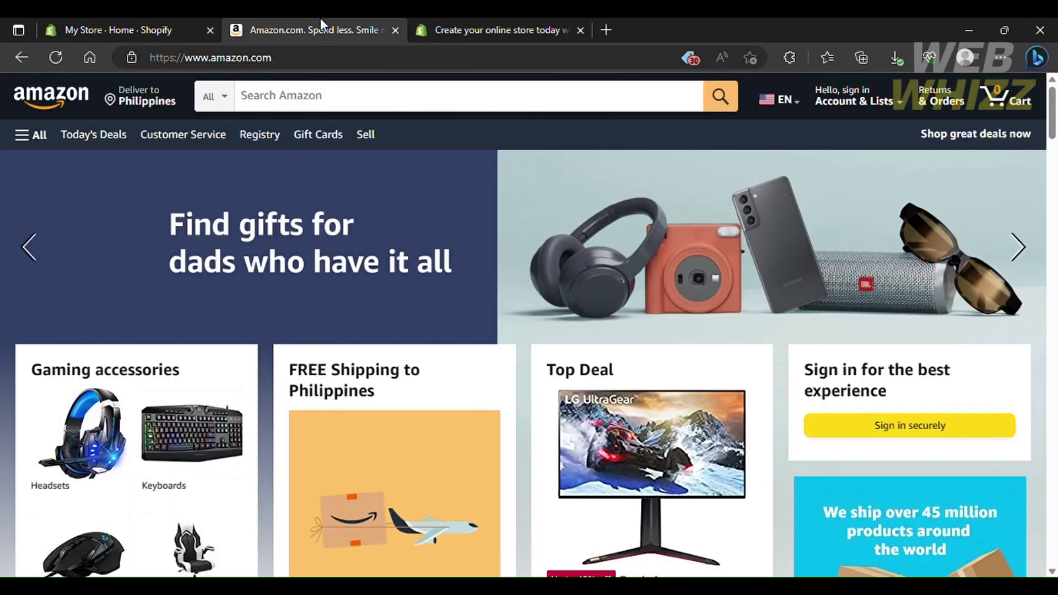
pyautogui.click(478, 22)
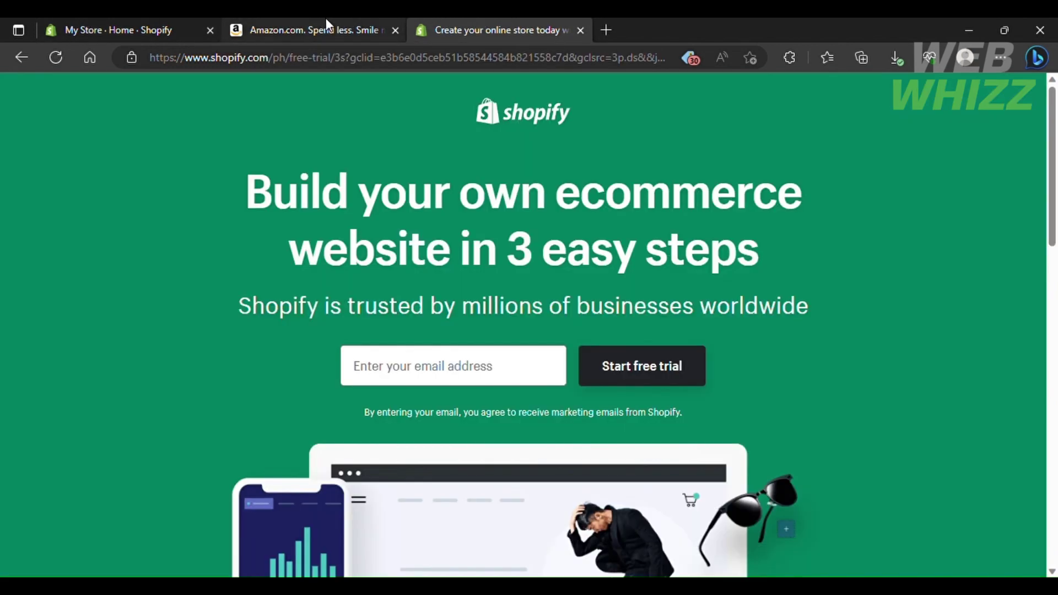
# Open the product list in the Shopify store admin.
pyautogui.click(94, 19)
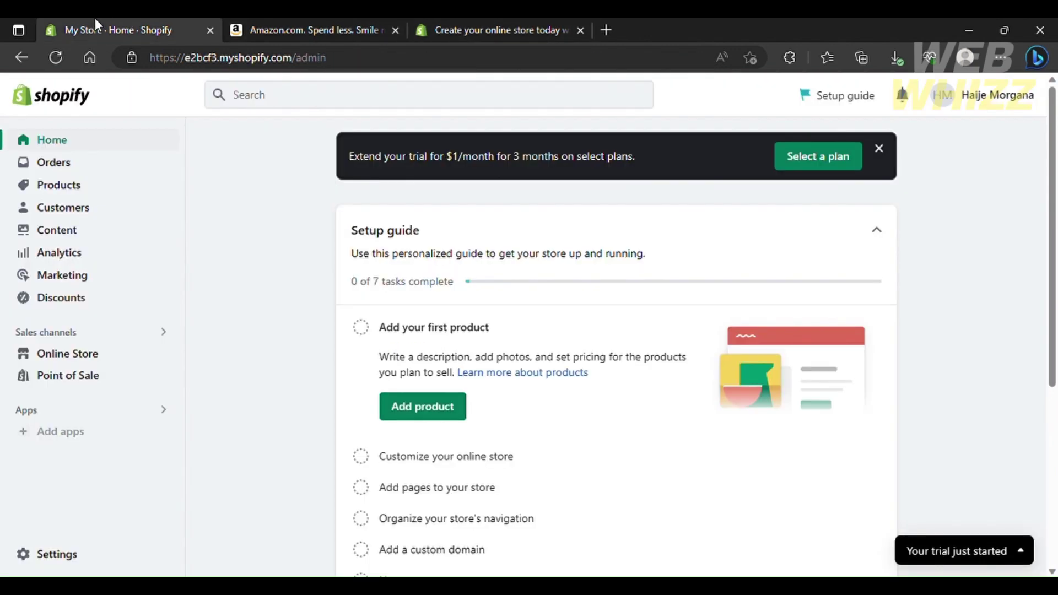
pyautogui.click(82, 192)
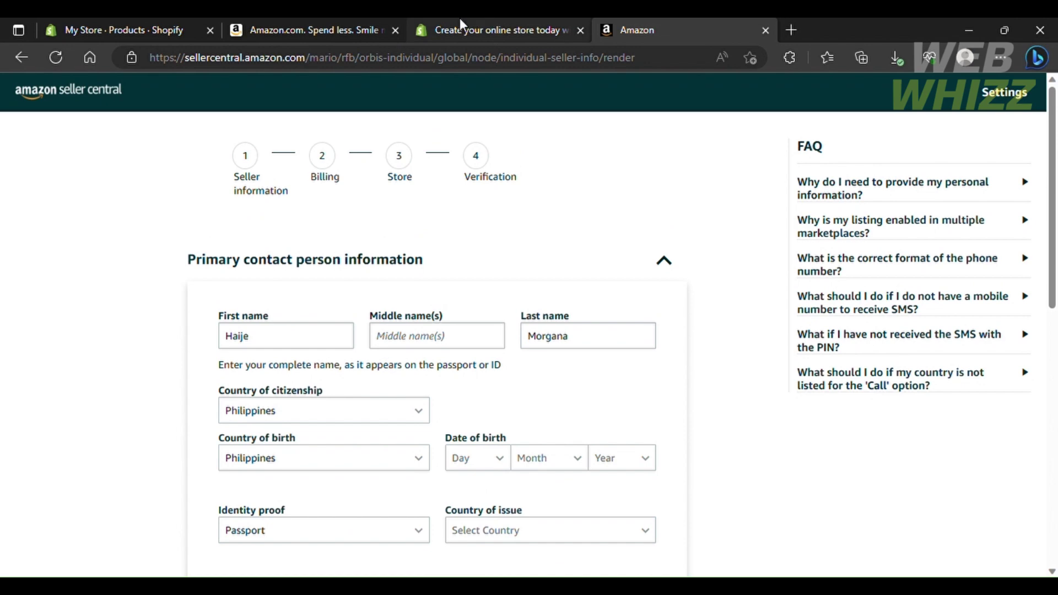
# Switch to Amazon and look through the home page of the signed-in account.
pyautogui.click(315, 24)
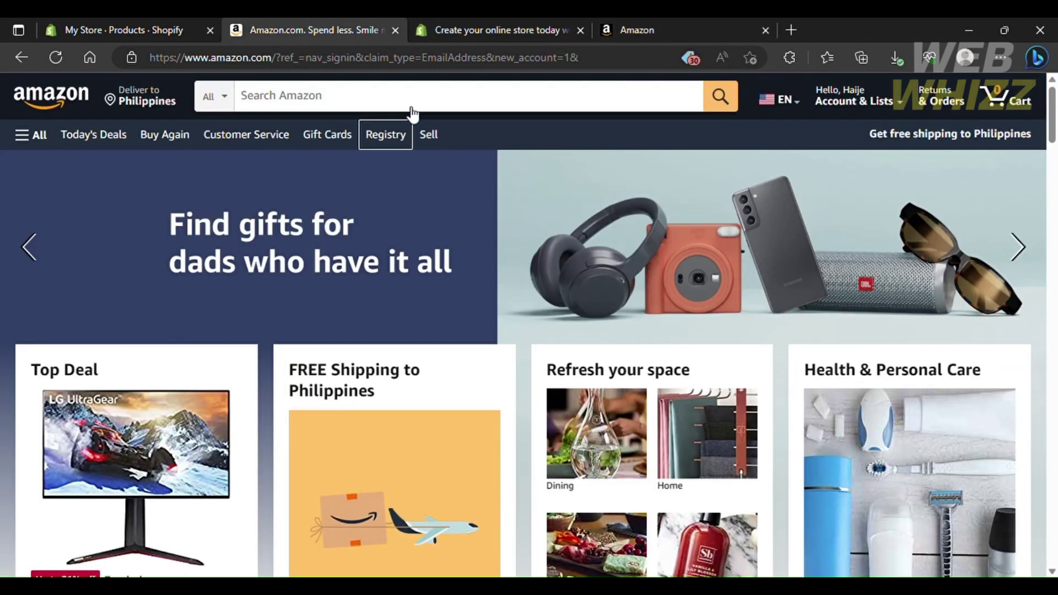
pyautogui.scroll(-2, 416, 348)
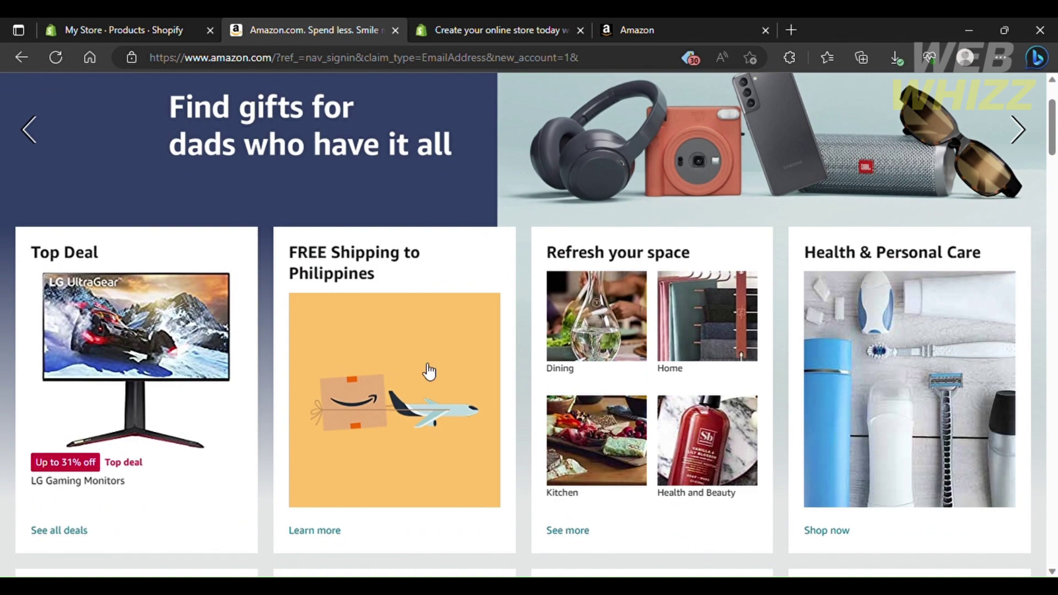
pyautogui.scroll(-1, 435, 397)
pyautogui.scroll(4, 441, 428)
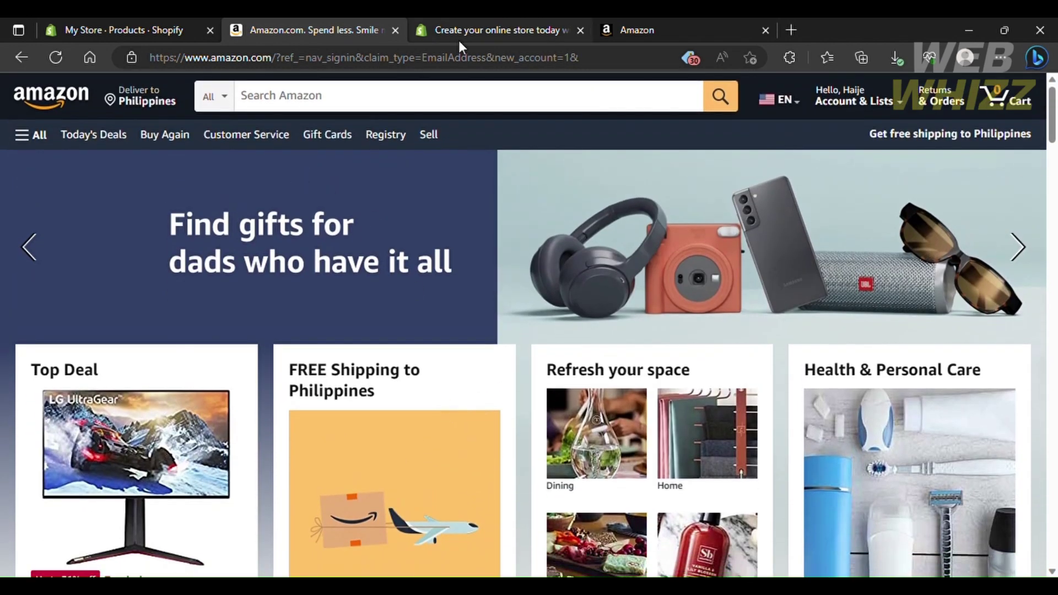
pyautogui.scroll(-5, 419, 271)
pyautogui.scroll(5, 415, 275)
# Switch to Amazon Seller Central and review the seller registration form's primary contact person fields.
pyautogui.click(657, 27)
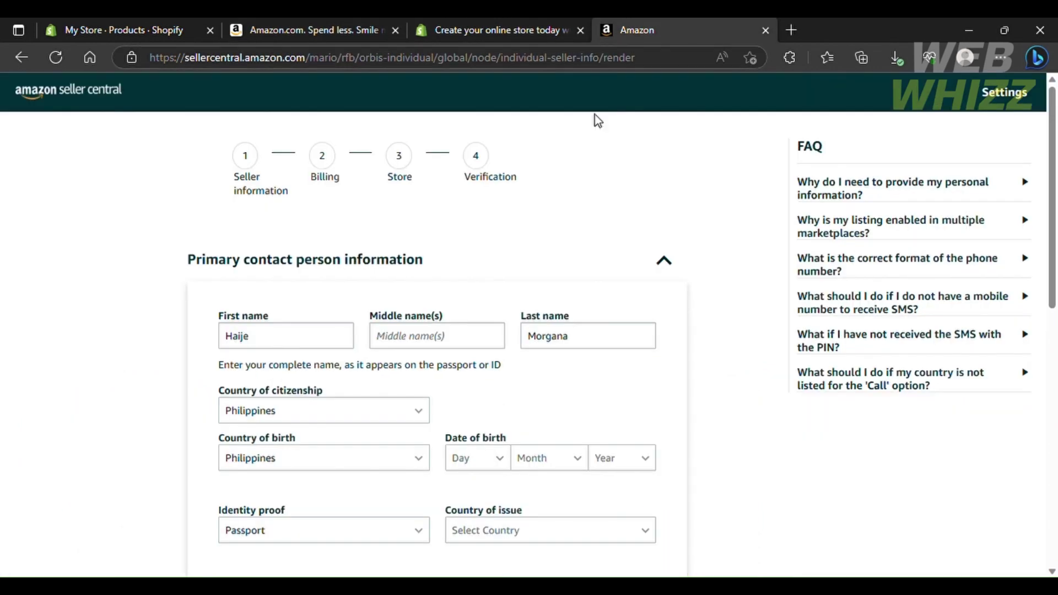
pyautogui.scroll(-2, 471, 325)
pyautogui.scroll(2, 468, 324)
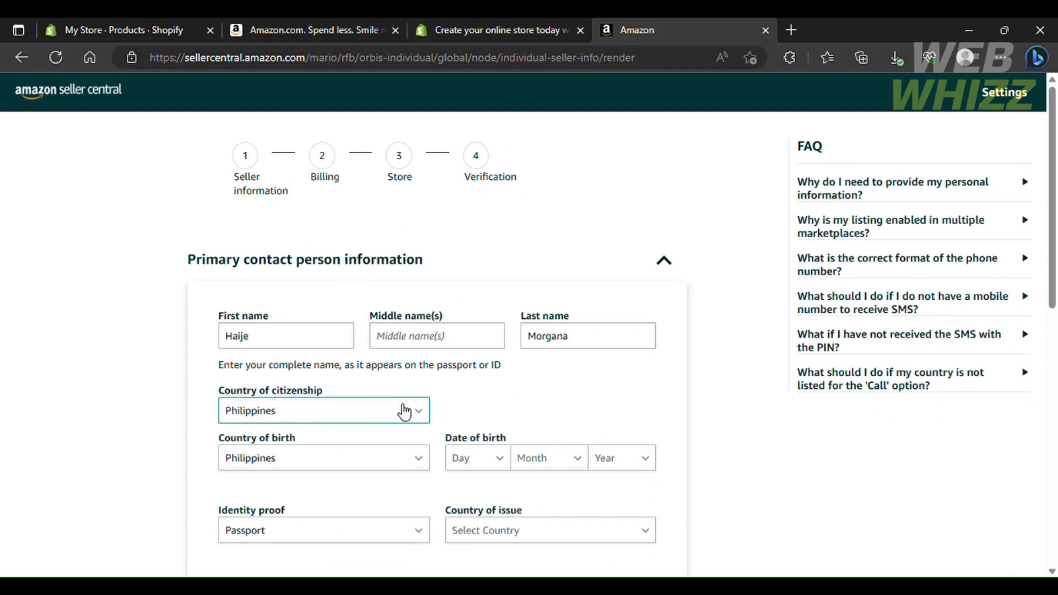
pyautogui.scroll(-5, 404, 413)
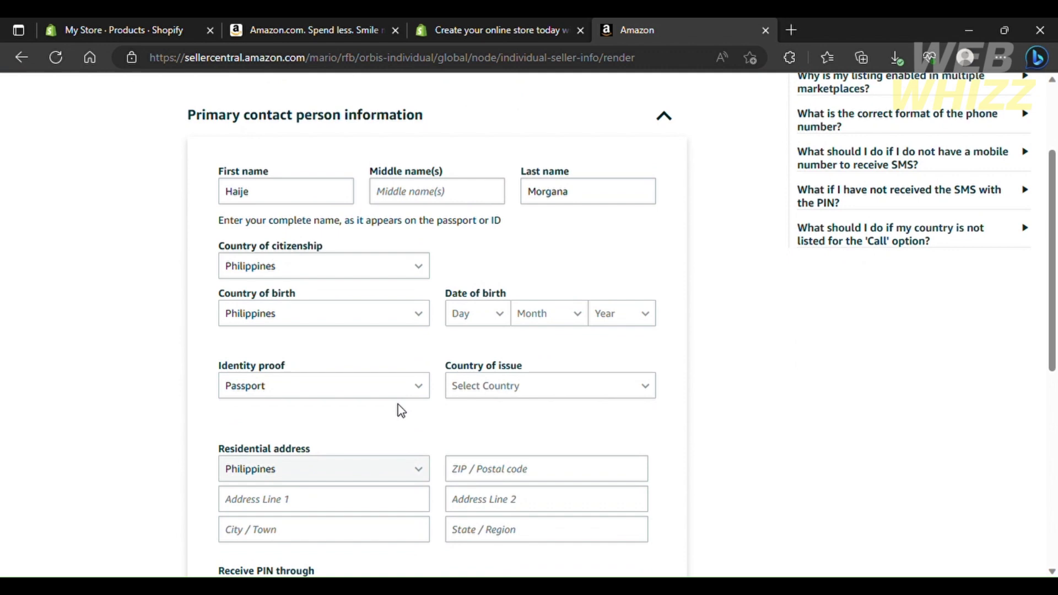
pyautogui.scroll(-3, 401, 411)
pyautogui.scroll(8, 404, 410)
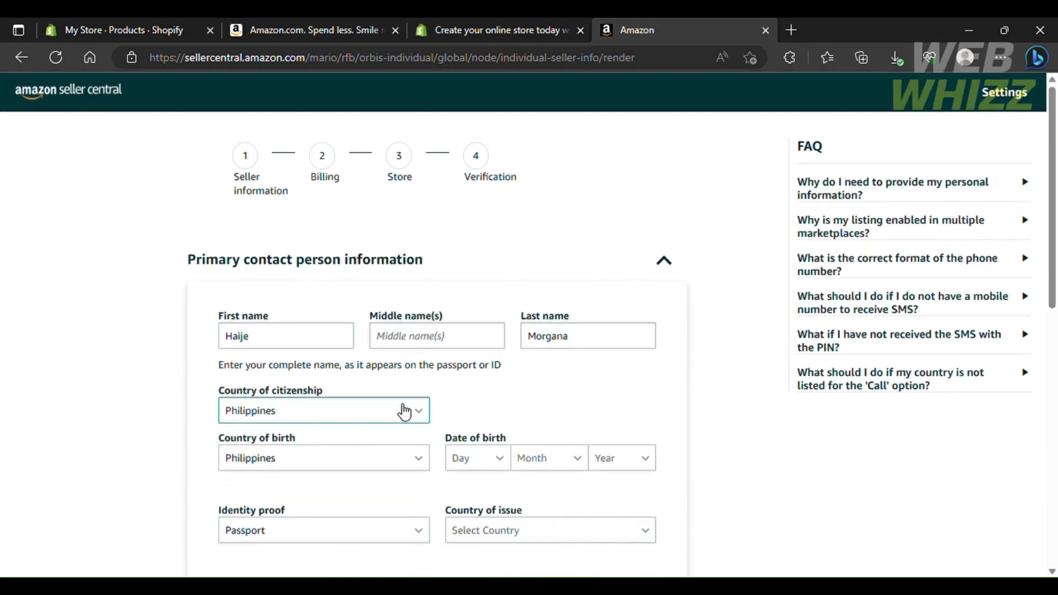
# Switch to the Shopify store admin's home page and review the tasks in its setup guide.
pyautogui.click(161, 27)
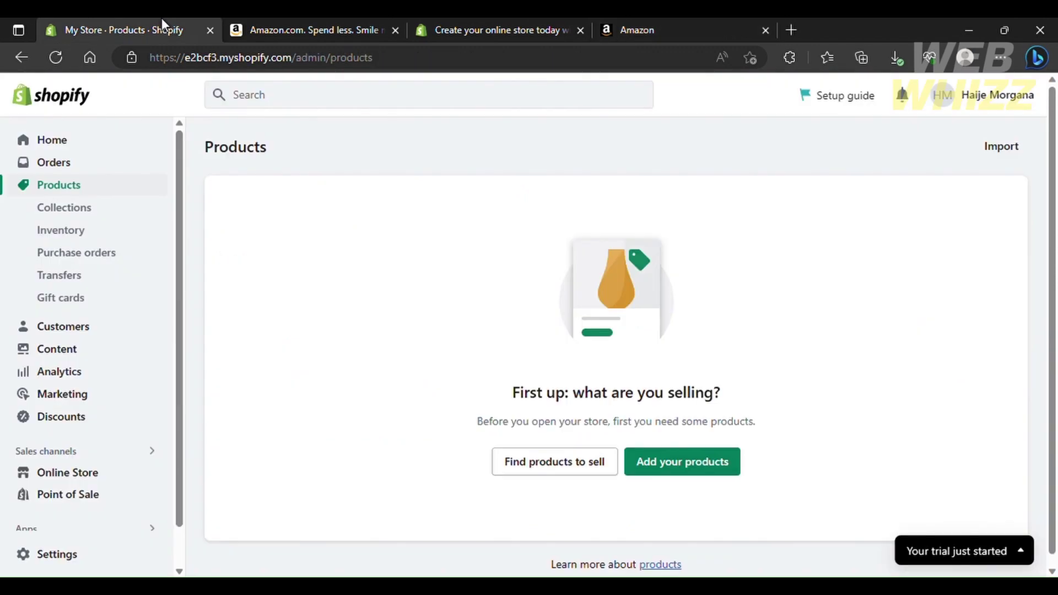
pyautogui.click(48, 141)
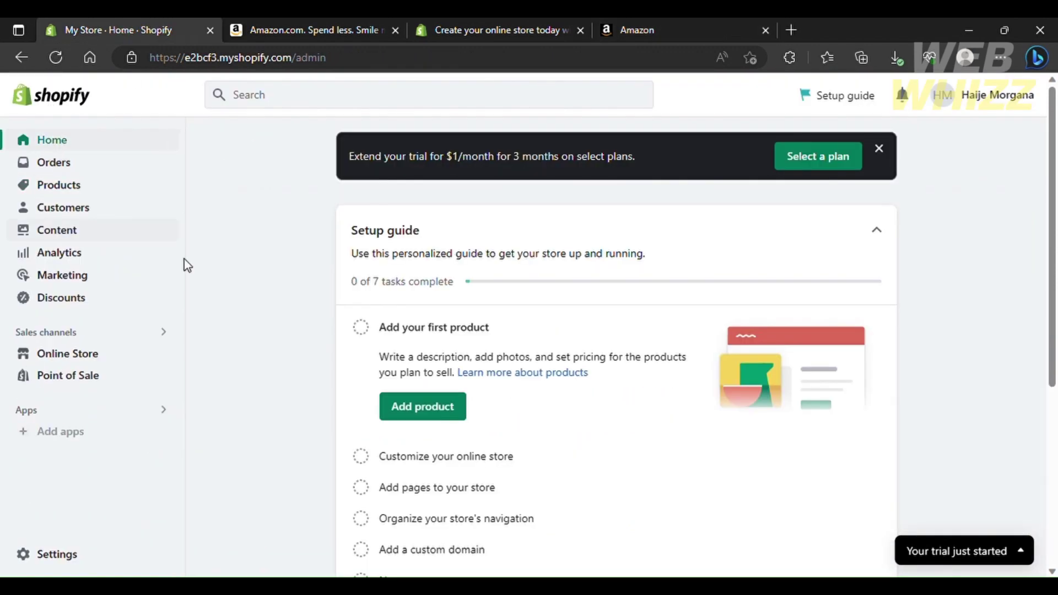
pyautogui.scroll(-2, 353, 392)
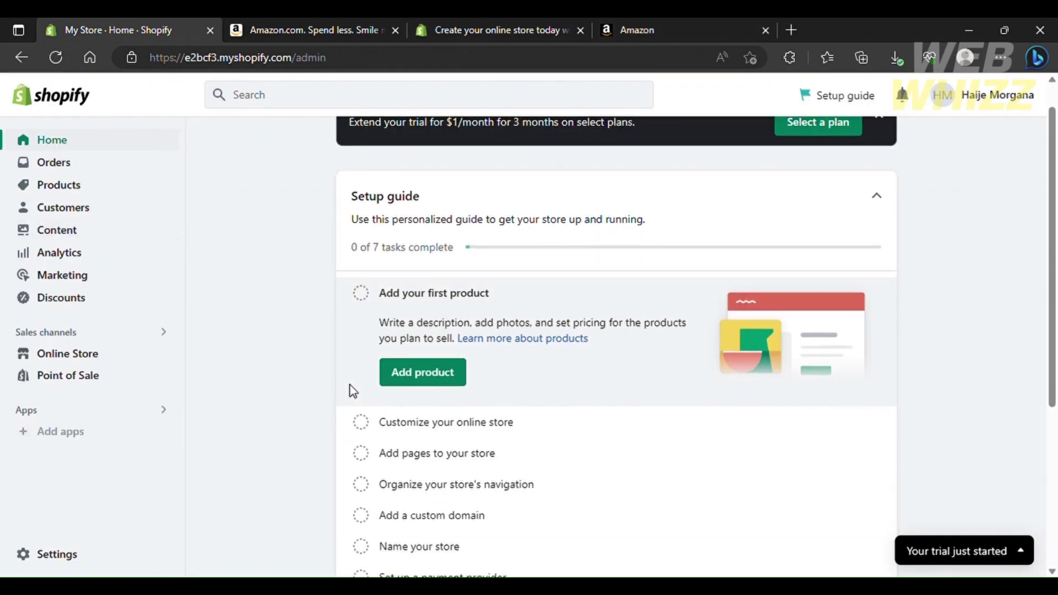
pyautogui.scroll(-2, 352, 386)
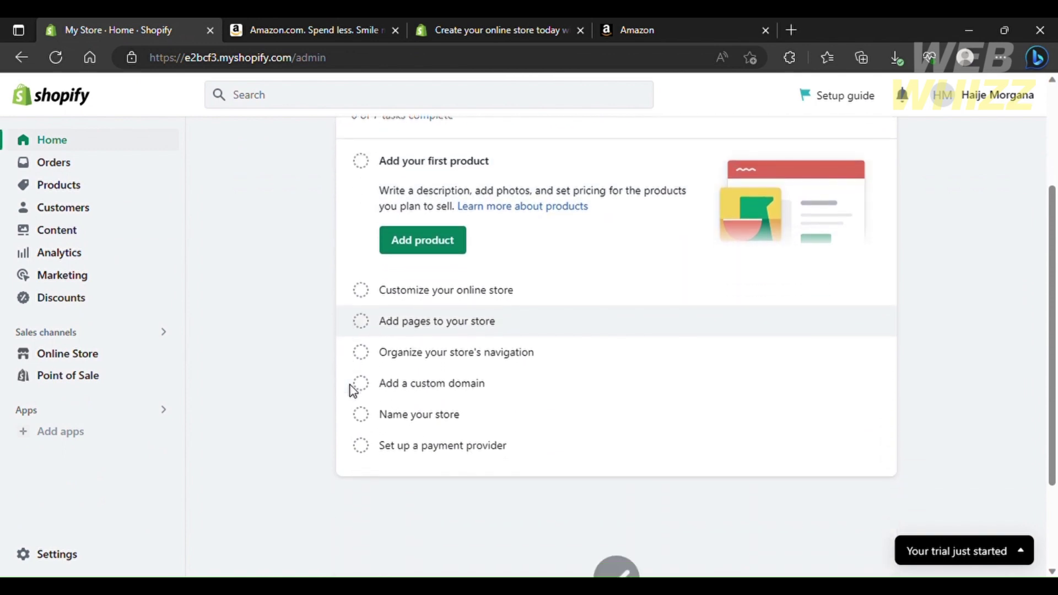
pyautogui.scroll(4, 350, 390)
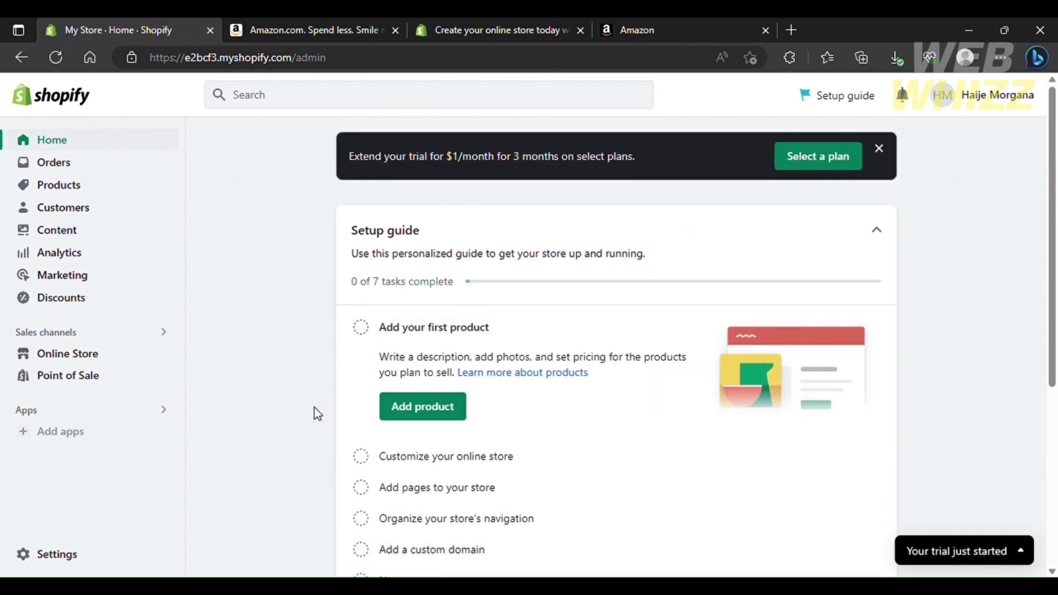
# Open the store's Apps and sales channels settings and go from there to the Shopify App Store.
pyautogui.click(55, 555)
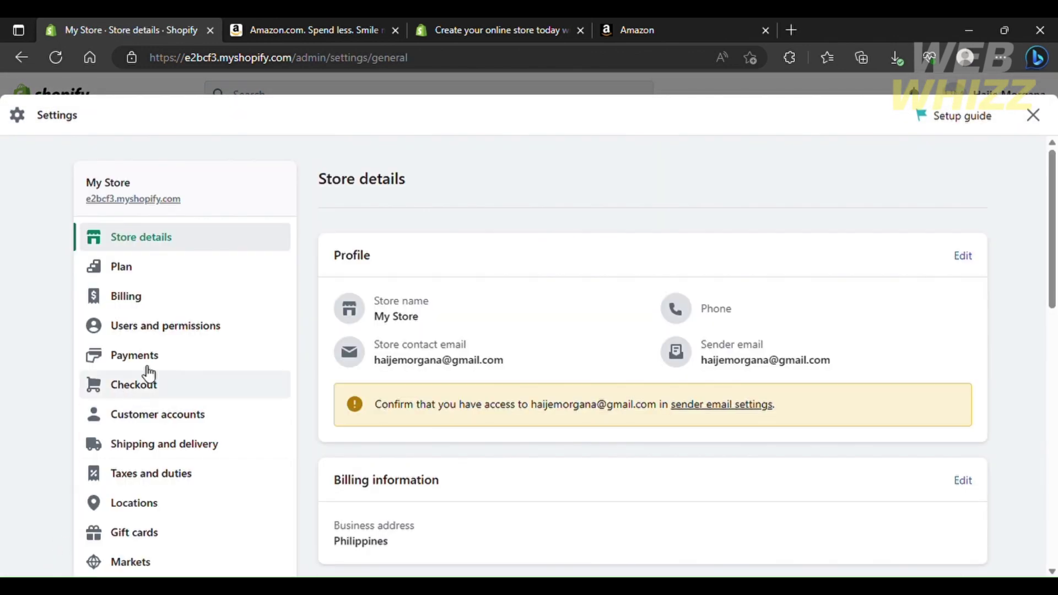
pyautogui.scroll(-2, 230, 373)
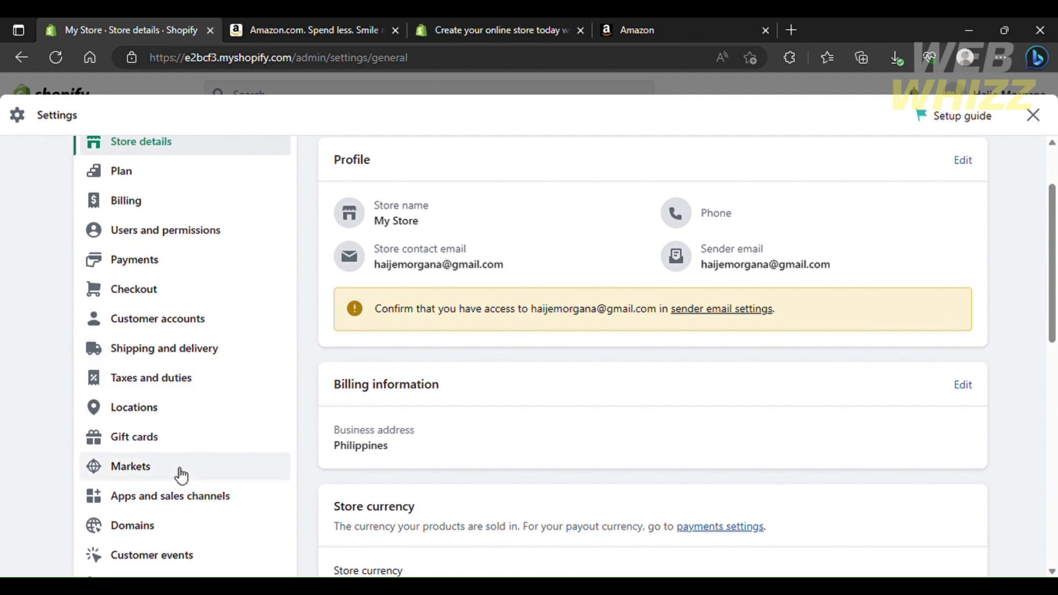
pyautogui.click(169, 497)
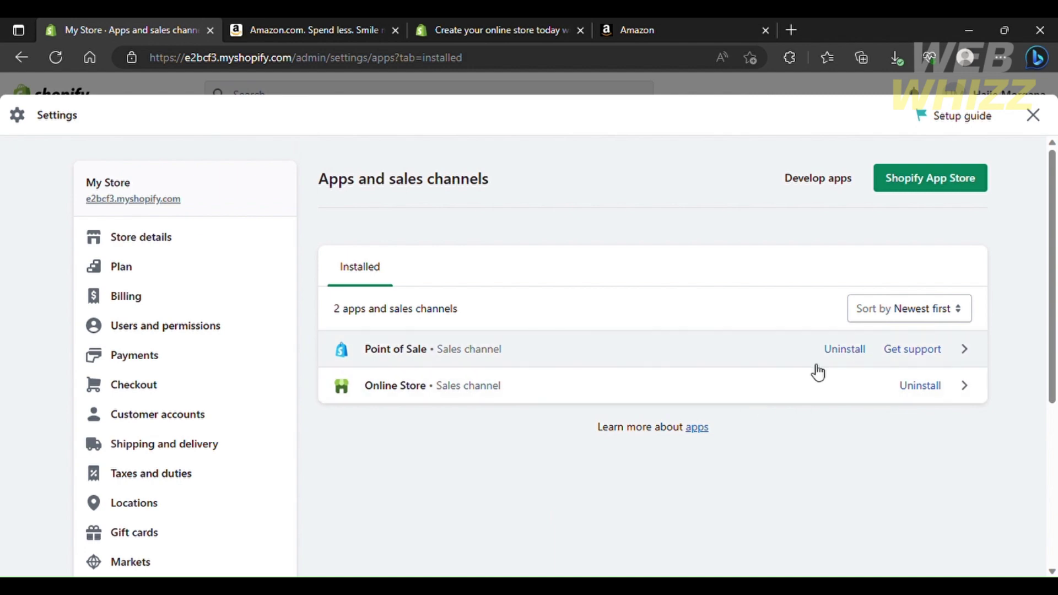
pyautogui.click(845, 351)
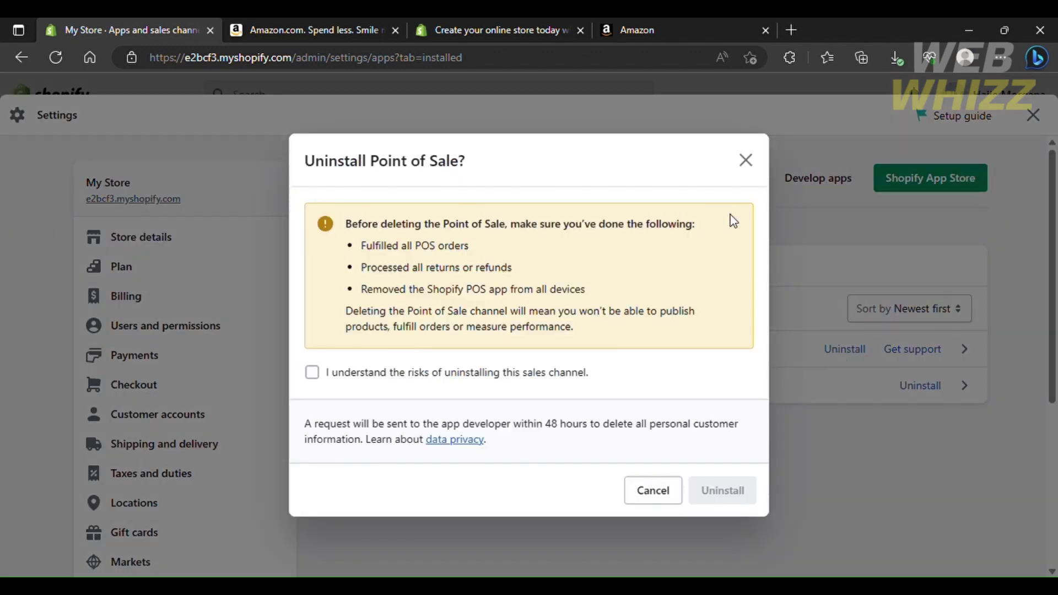
pyautogui.click(748, 165)
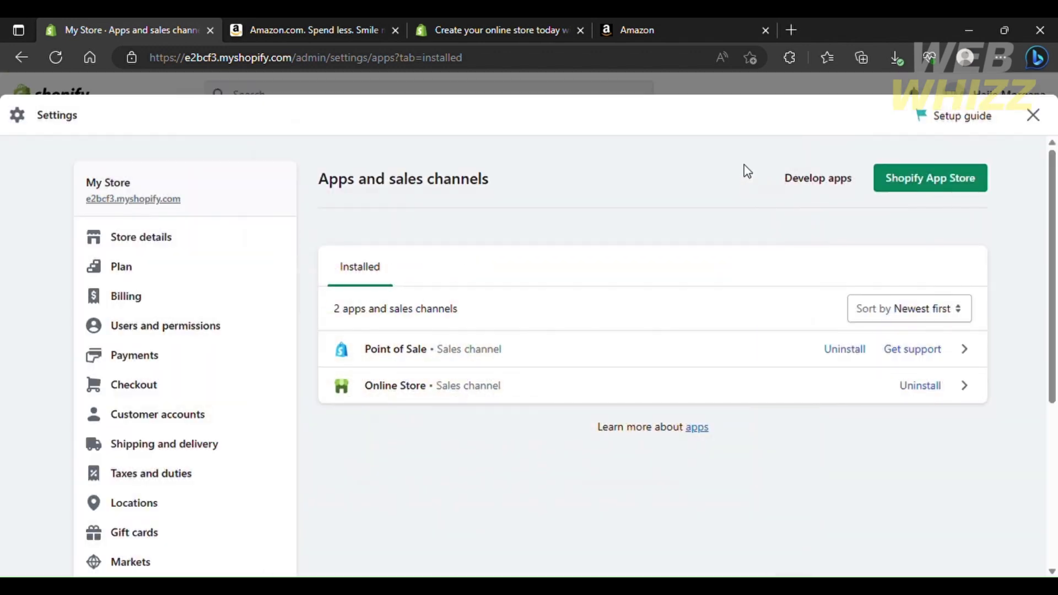
pyautogui.click(893, 187)
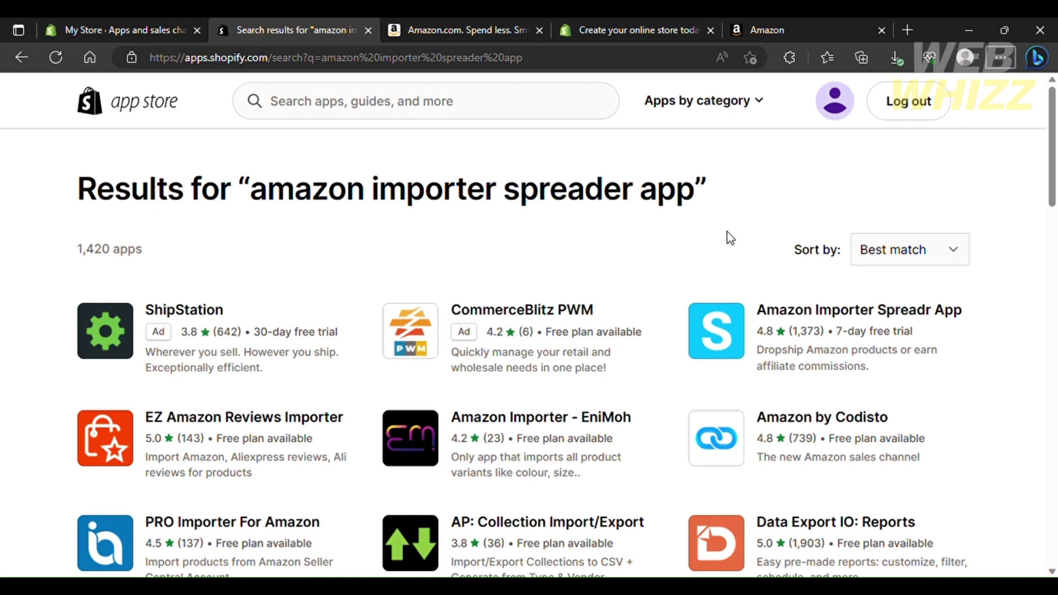
# Search the Shopify App Store for "multichannel importer" using the recent searches, and clear the search term.
pyautogui.click(567, 101)
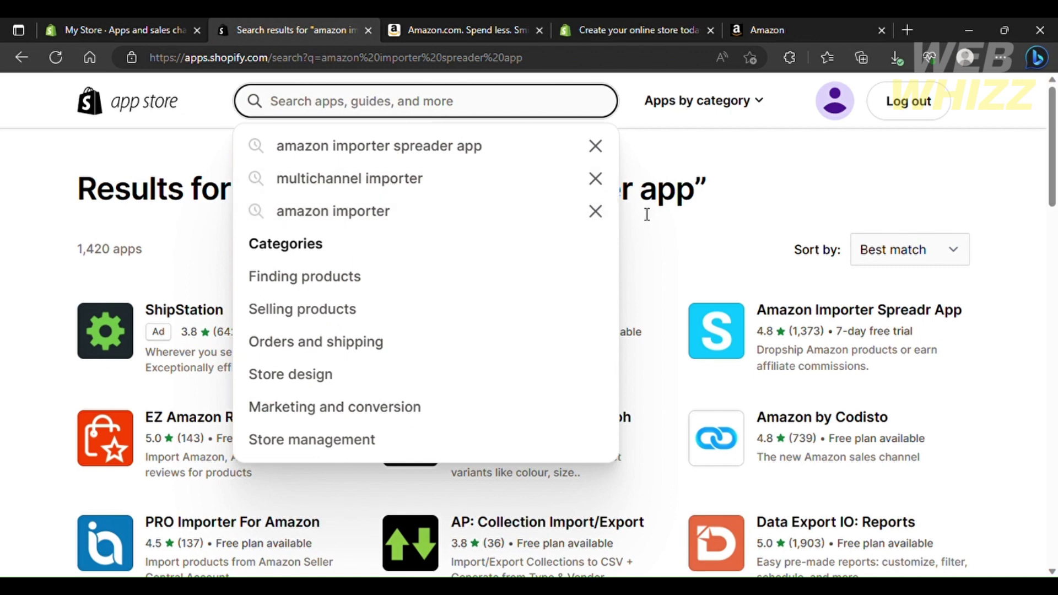
pyautogui.click(769, 226)
pyautogui.click(538, 100)
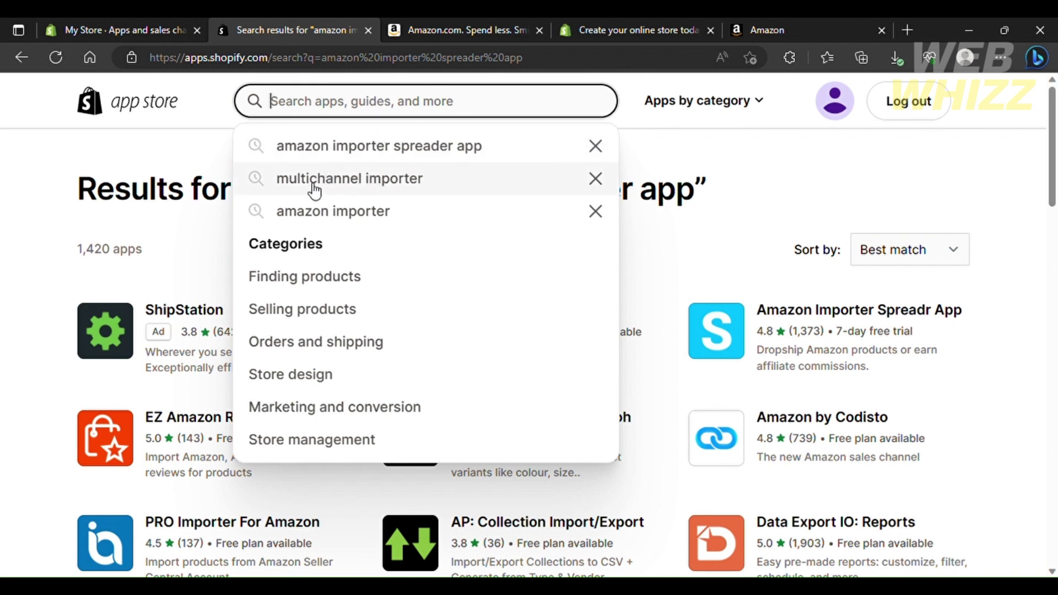
pyautogui.click(365, 182)
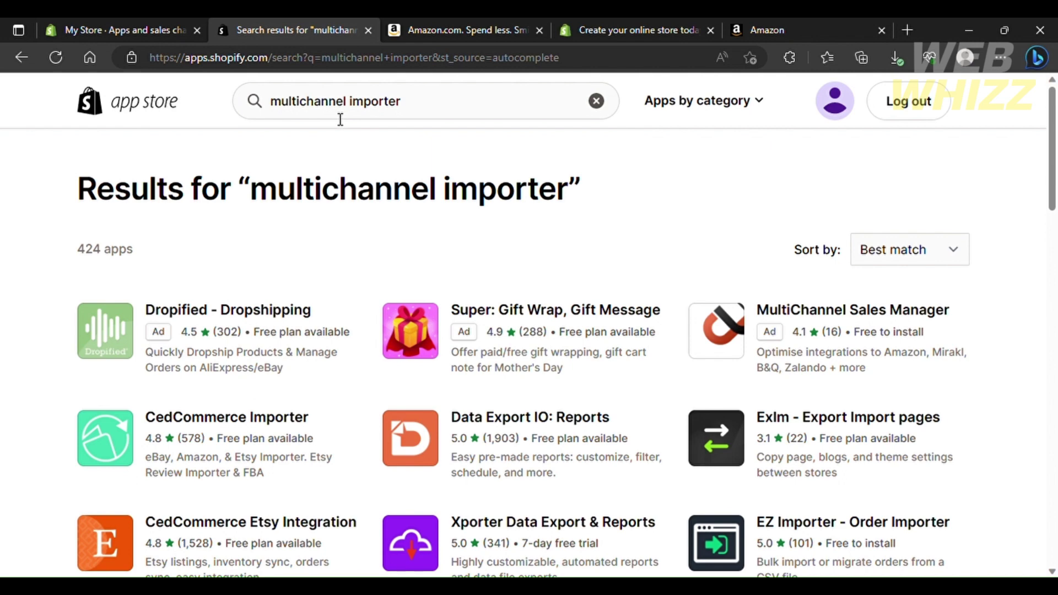
pyautogui.click(596, 101)
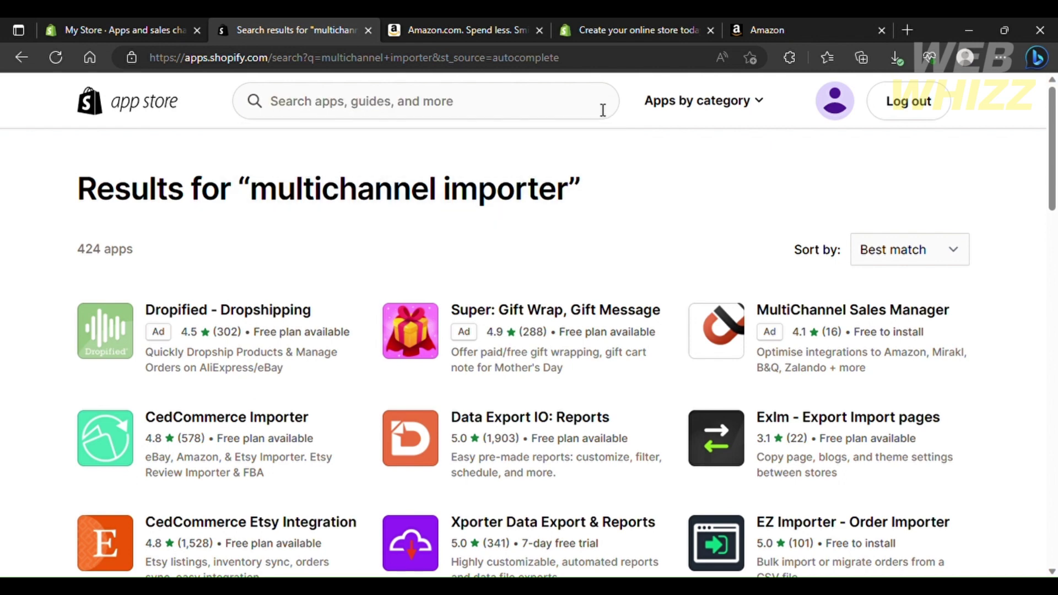
# Search the Shopify App Store for "amazon importer spreader app" and open the Amazon Importer Spreadr App listing.
pyautogui.click(601, 106)
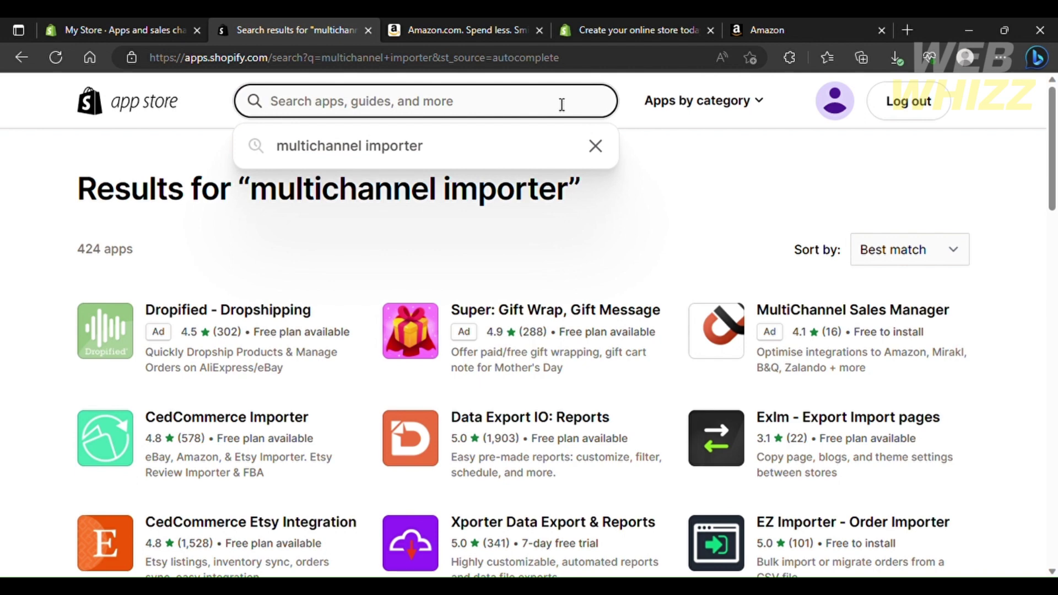
pyautogui.write('ama')
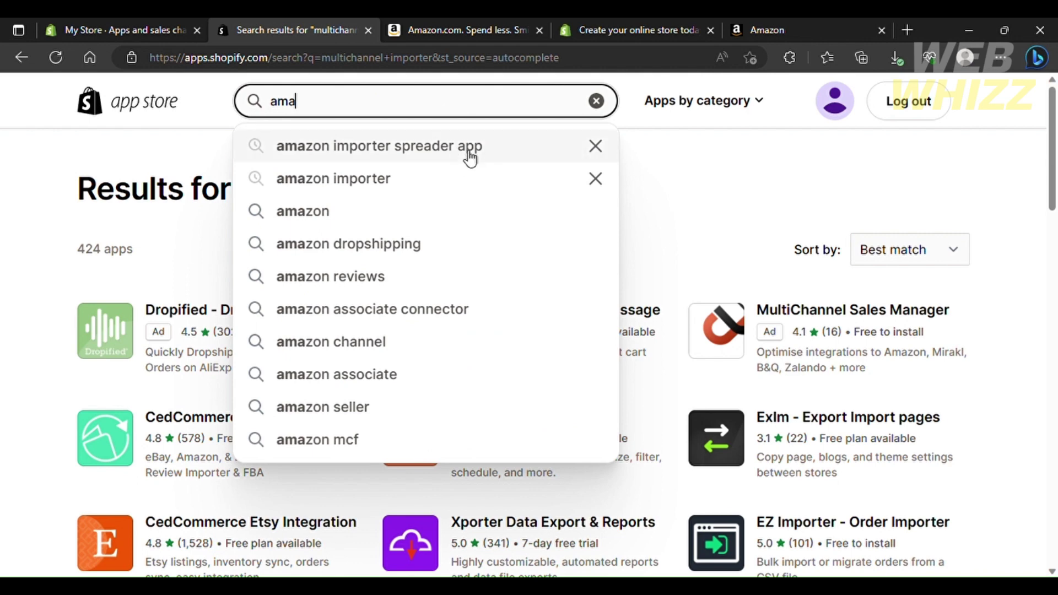
pyautogui.click(463, 158)
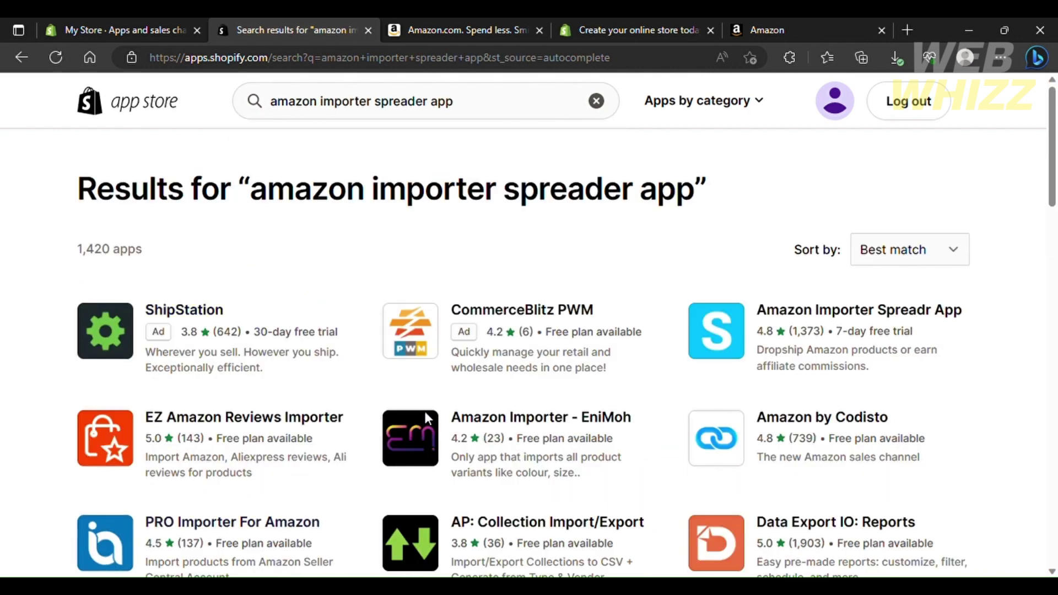
pyautogui.click(758, 357)
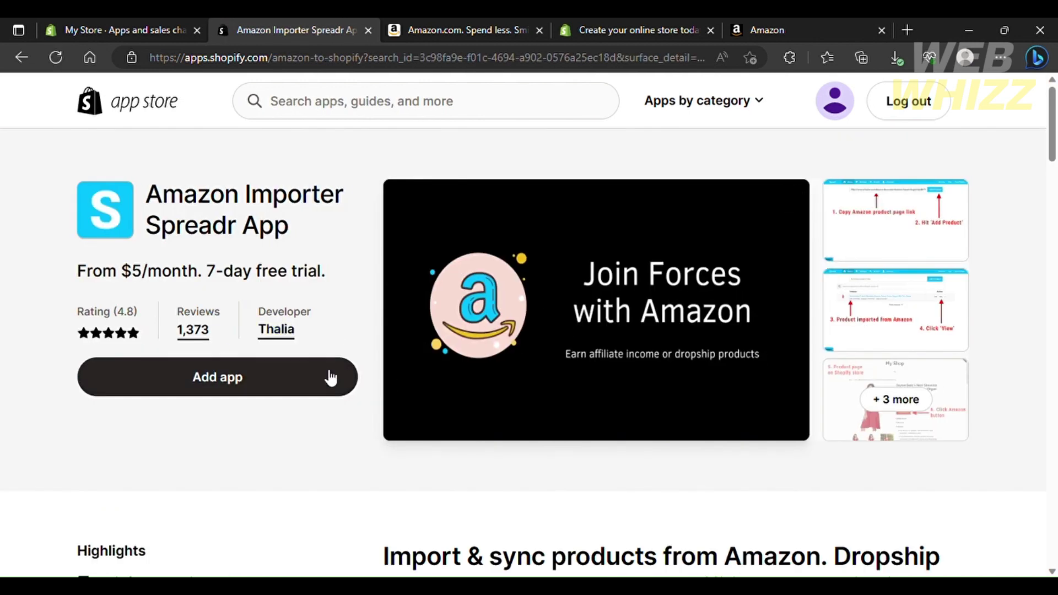
# Review the Amazon Importer Spreadr App's listing, including its highlights and description.
pyautogui.scroll(-3, 324, 370)
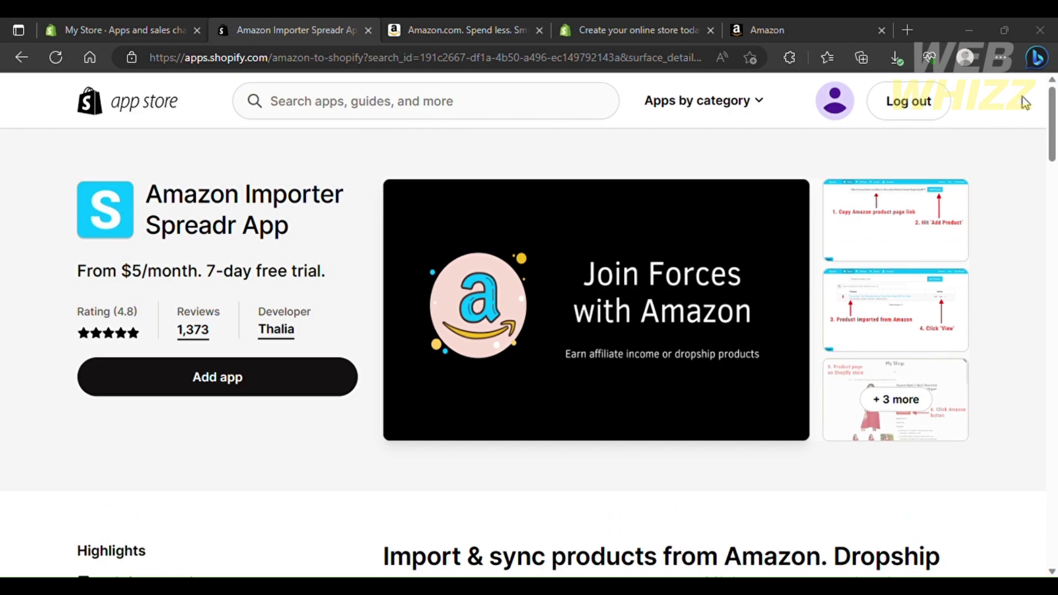
pyautogui.scroll(-15, 629, 359)
pyautogui.scroll(-3, 630, 356)
pyautogui.scroll(4, 631, 356)
pyautogui.scroll(15, 630, 357)
pyautogui.scroll(-1, 630, 357)
pyautogui.scroll(1, 630, 356)
pyautogui.scroll(-1, 630, 357)
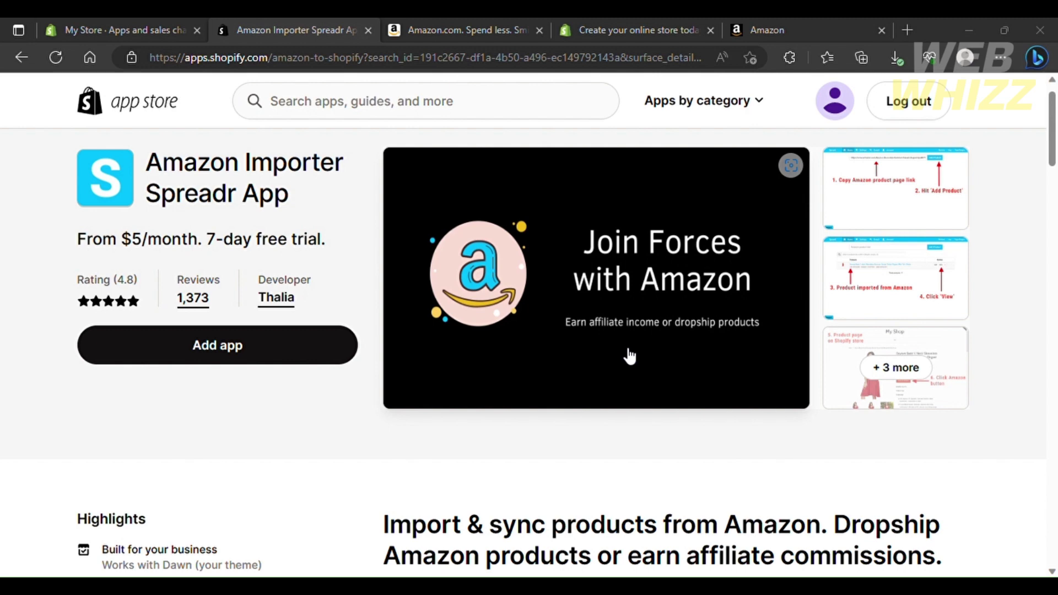
# Go back to the "amazon by cos" app search results, check the store admin's Products page, and return to the results.
pyautogui.hotkey('alt', 'Left')
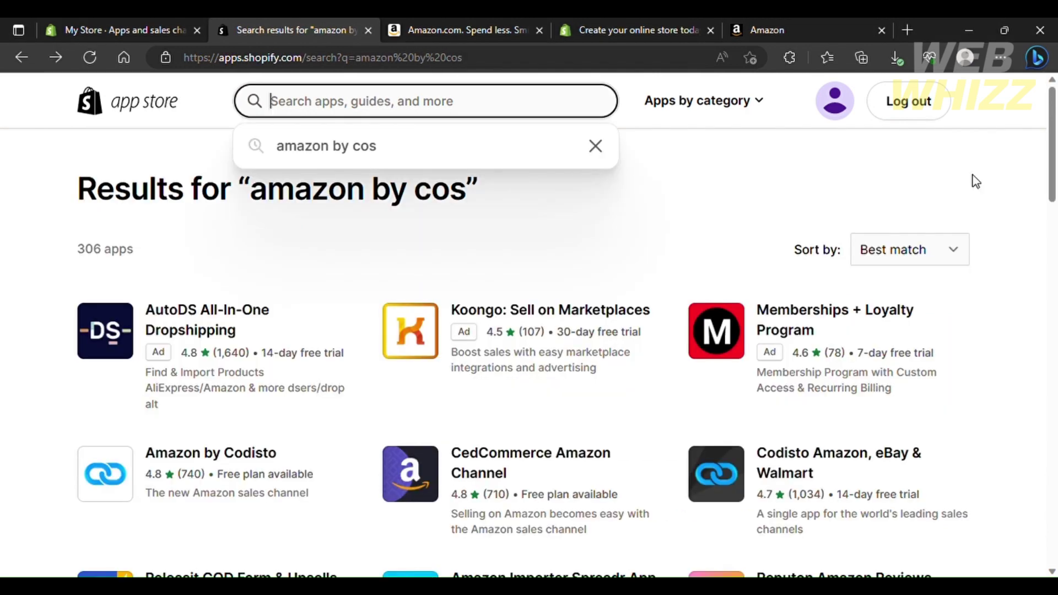
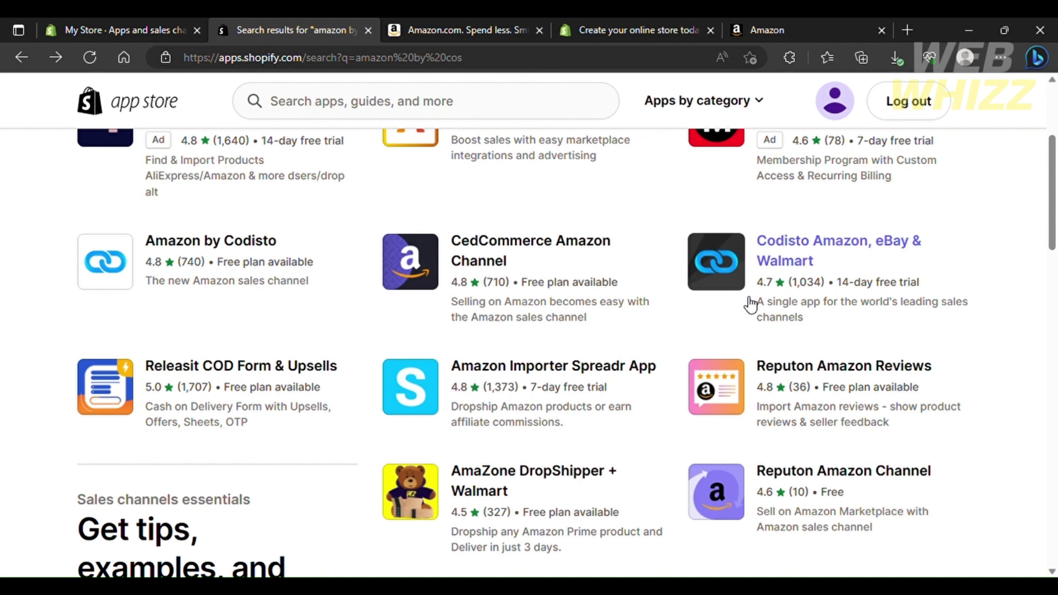
pyautogui.scroll(2, 500, 413)
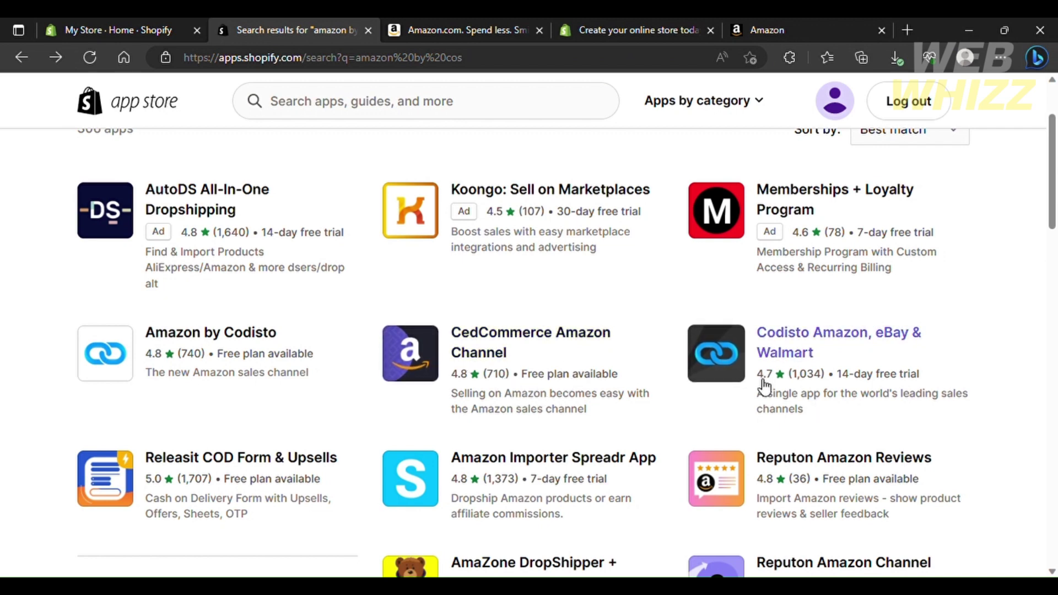
pyautogui.click(106, 30)
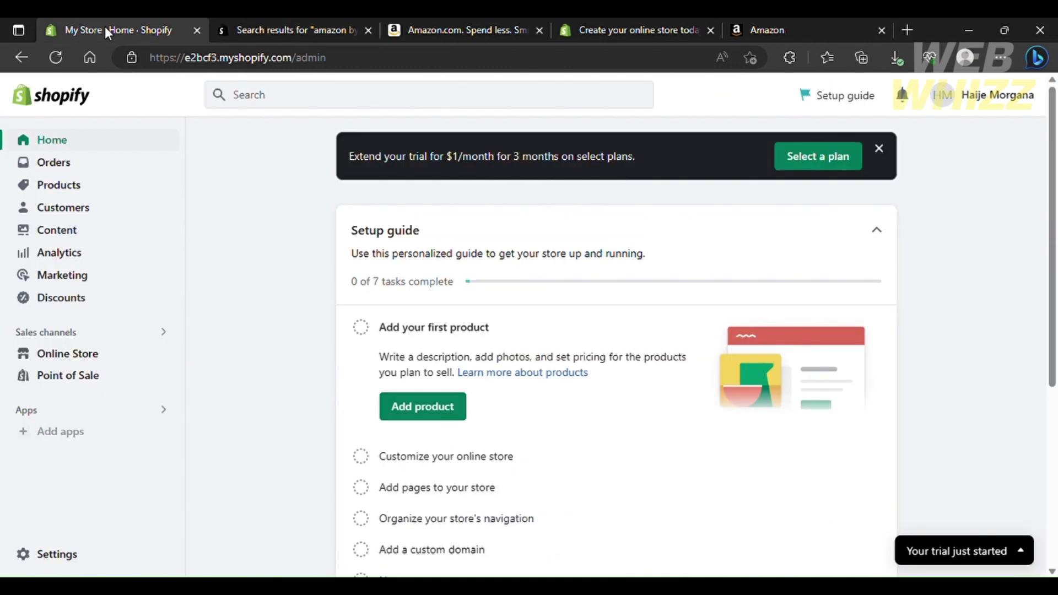
pyautogui.click(71, 184)
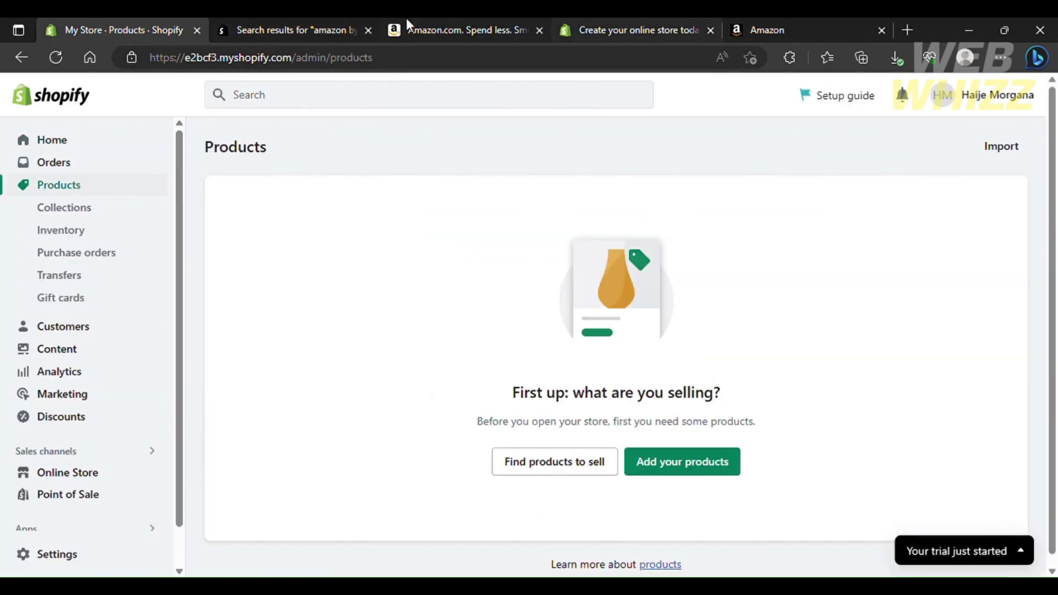
pyautogui.click(435, 21)
pyautogui.click(336, 22)
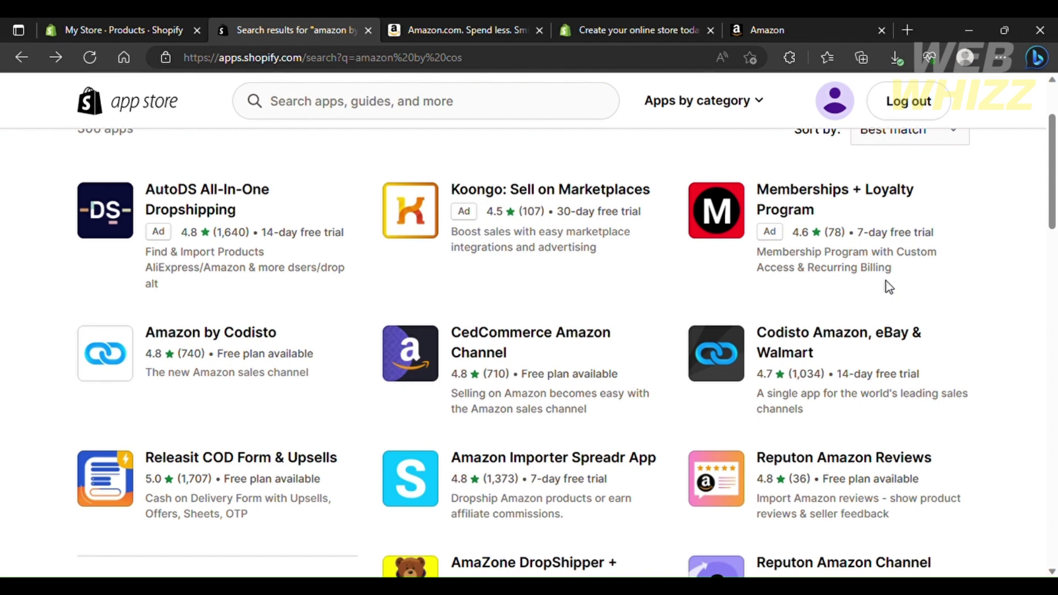
# Add the Amazon by Codisto sales channel to the store and start its connection to Amazon.
pyautogui.scroll(-1, 771, 297)
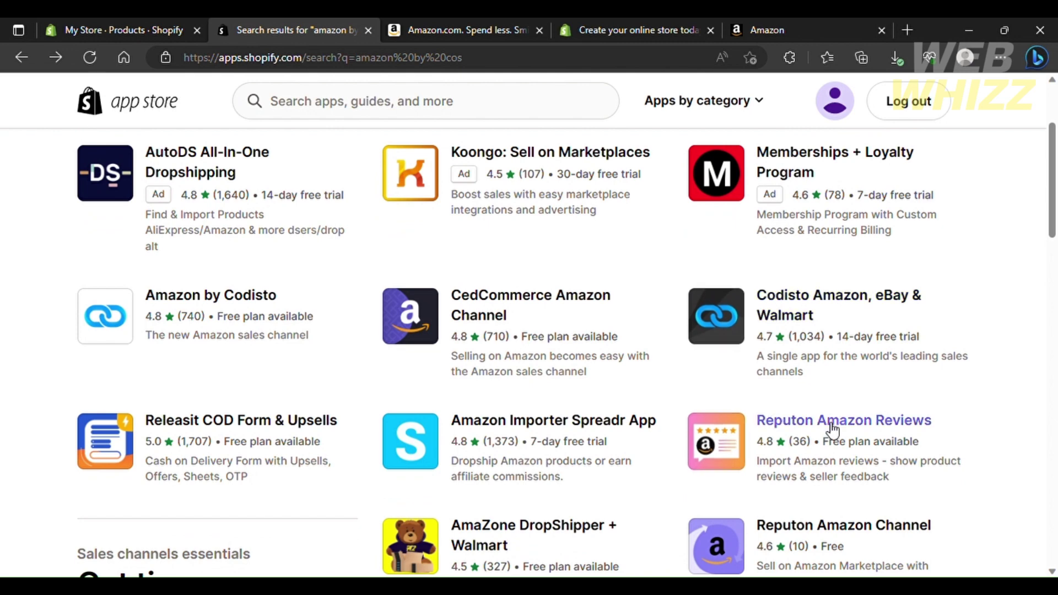
pyautogui.click(158, 313)
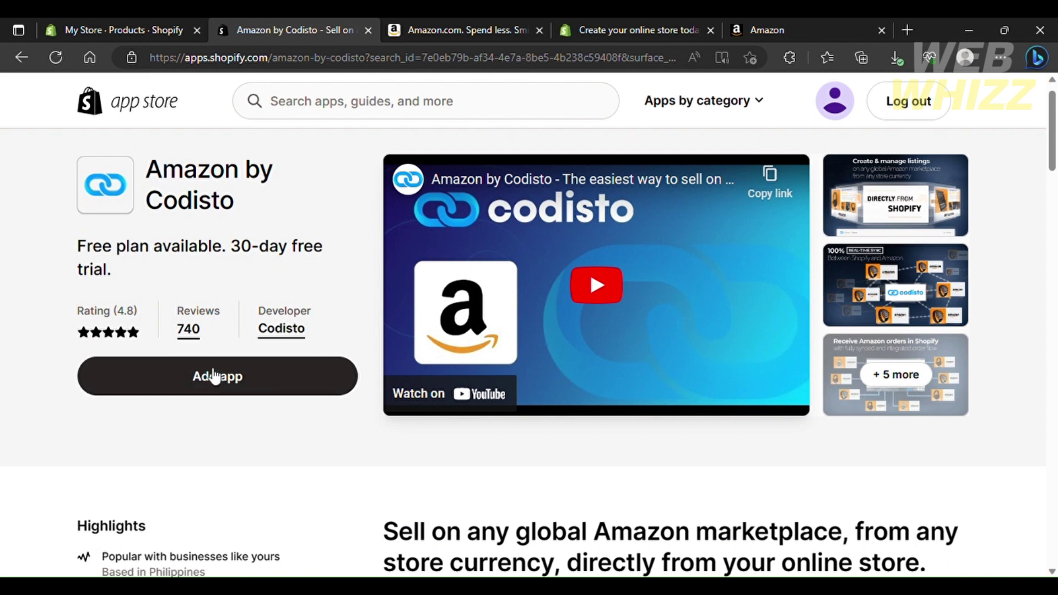
pyautogui.click(207, 395)
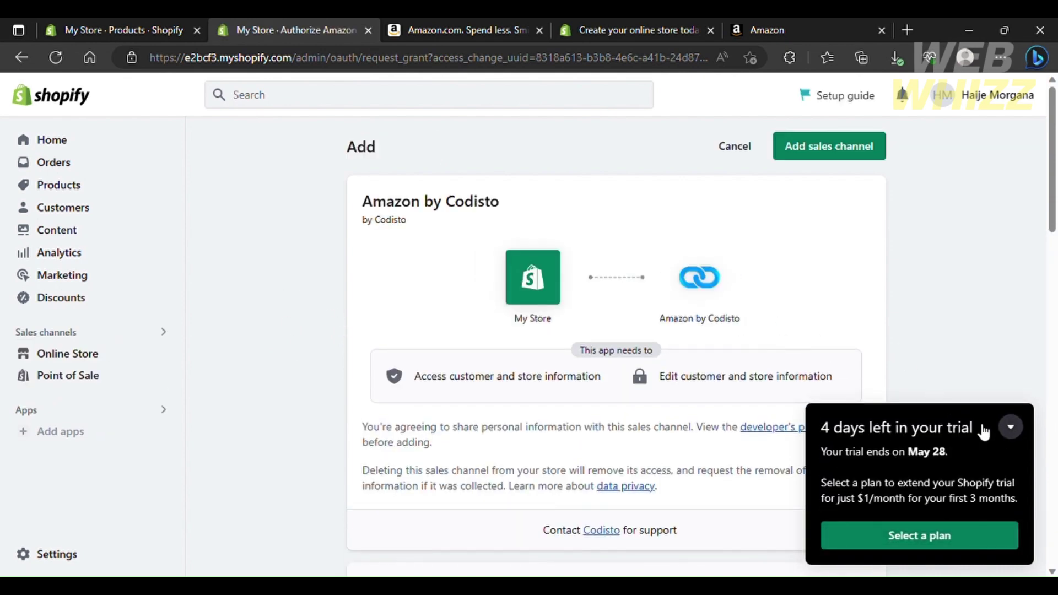
pyautogui.click(839, 147)
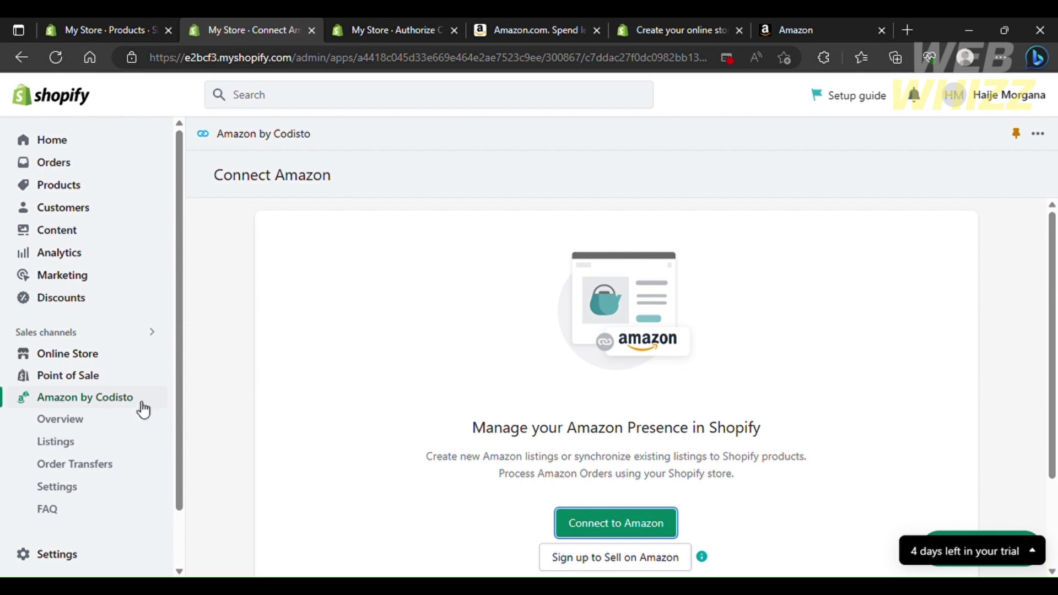
pyautogui.click(595, 523)
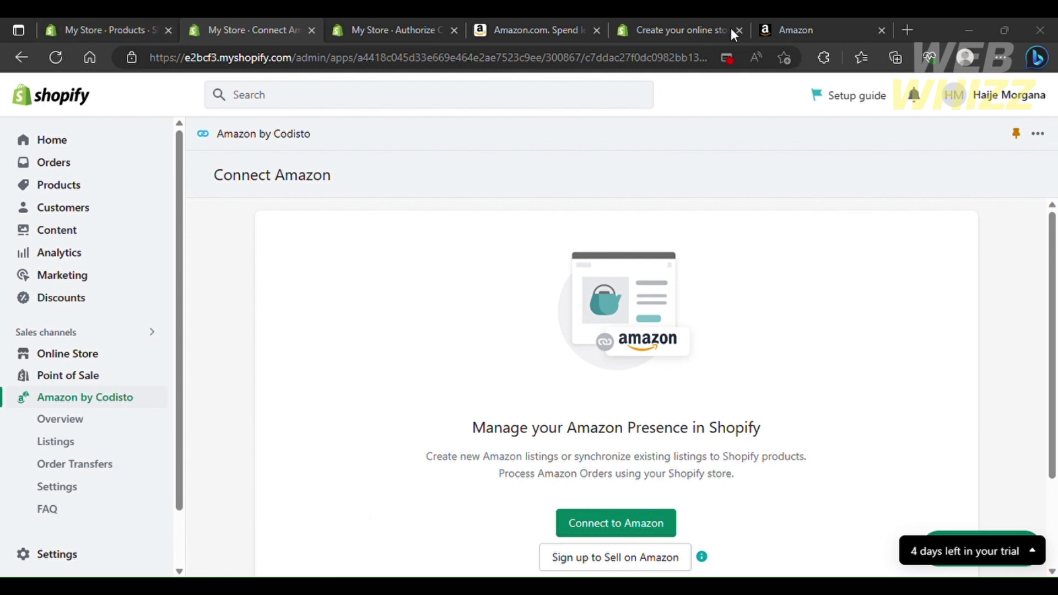
# Open the store's Apps and sales channels settings and open the Shopify App Store from there.
pyautogui.click(169, 19)
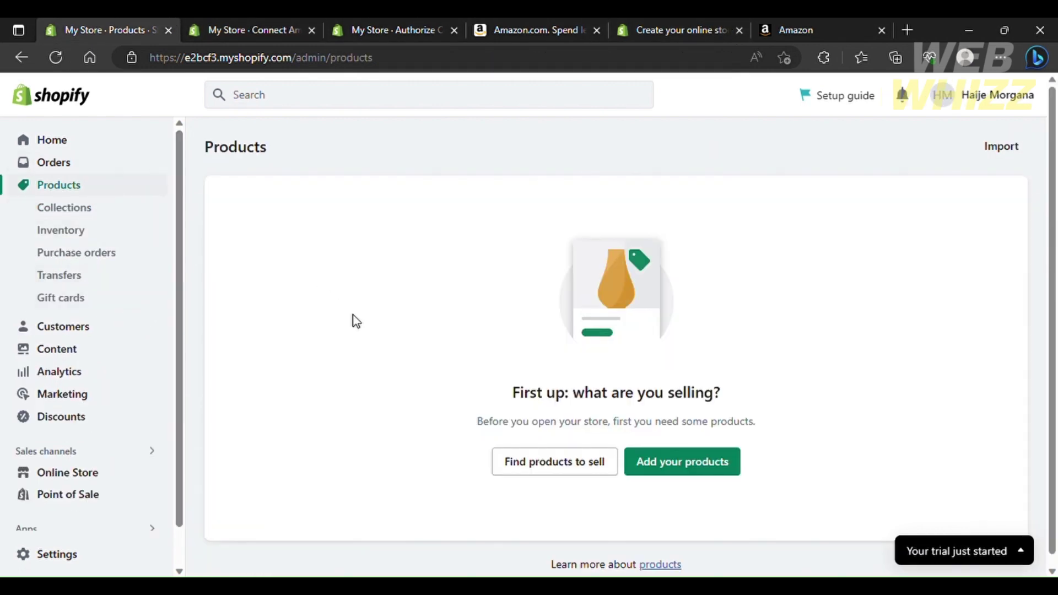
pyautogui.click(64, 560)
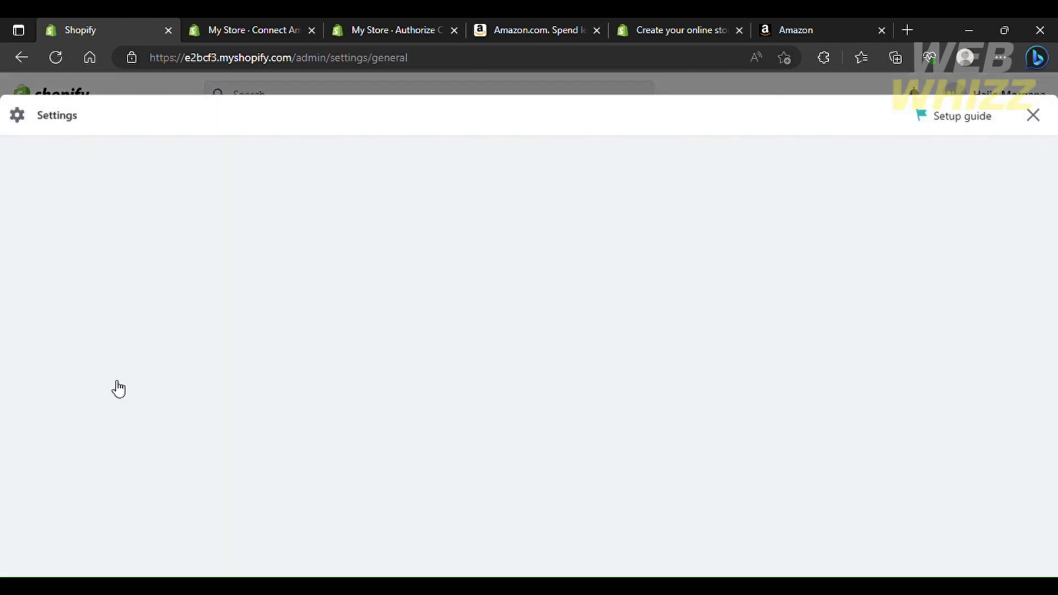
pyautogui.scroll(-1, 185, 443)
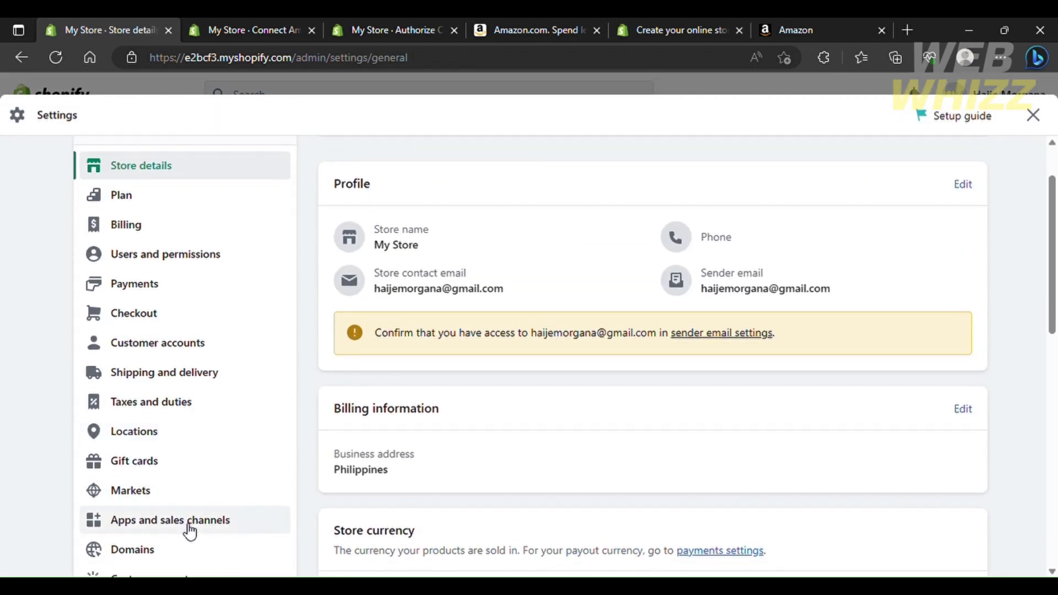
pyautogui.click(185, 533)
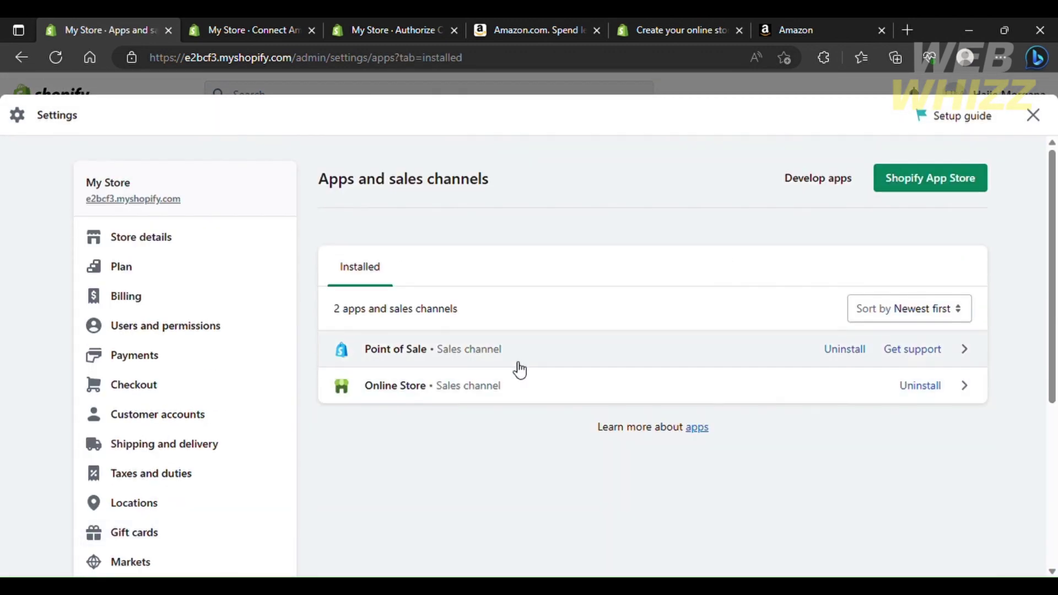
pyautogui.click(954, 189)
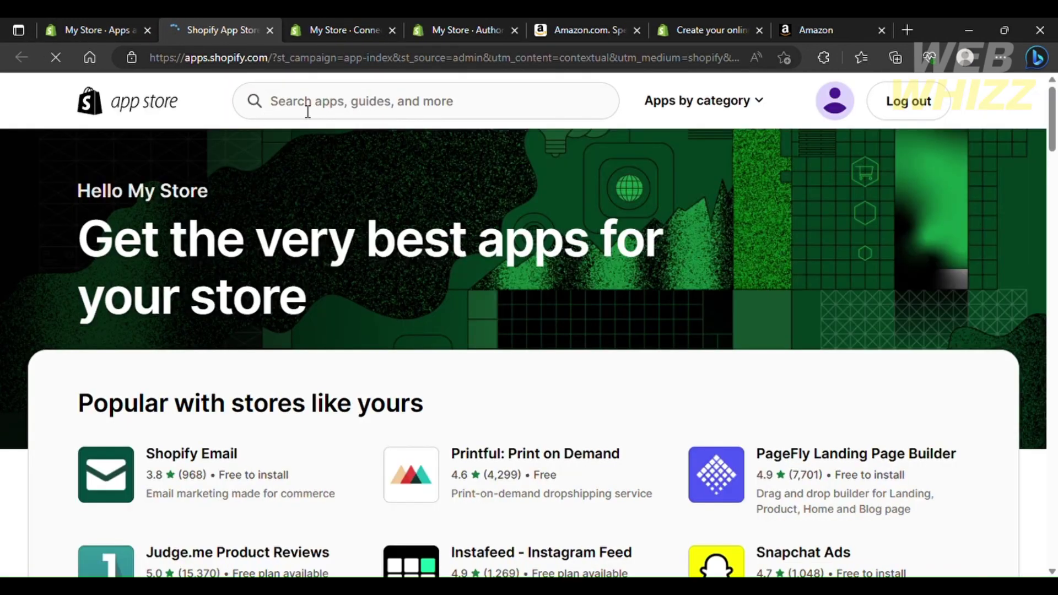
# Open the CedCommerce Importer listing in the App Store and add the app to the store.
pyautogui.click(308, 108)
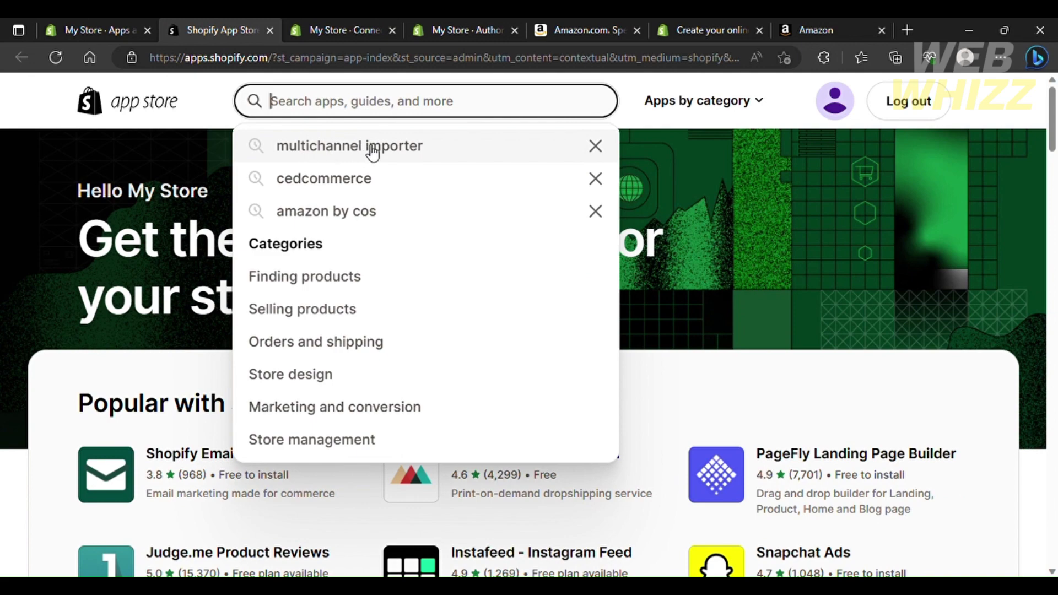
pyautogui.click(215, 209)
pyautogui.scroll(-3, 218, 218)
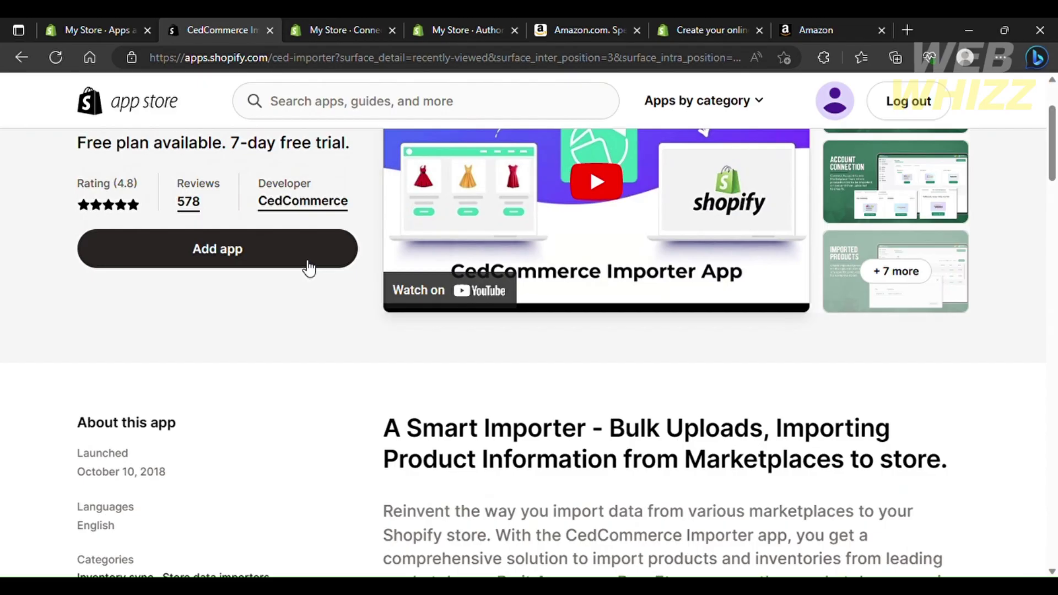
pyautogui.click(274, 257)
pyautogui.scroll(1, 479, 274)
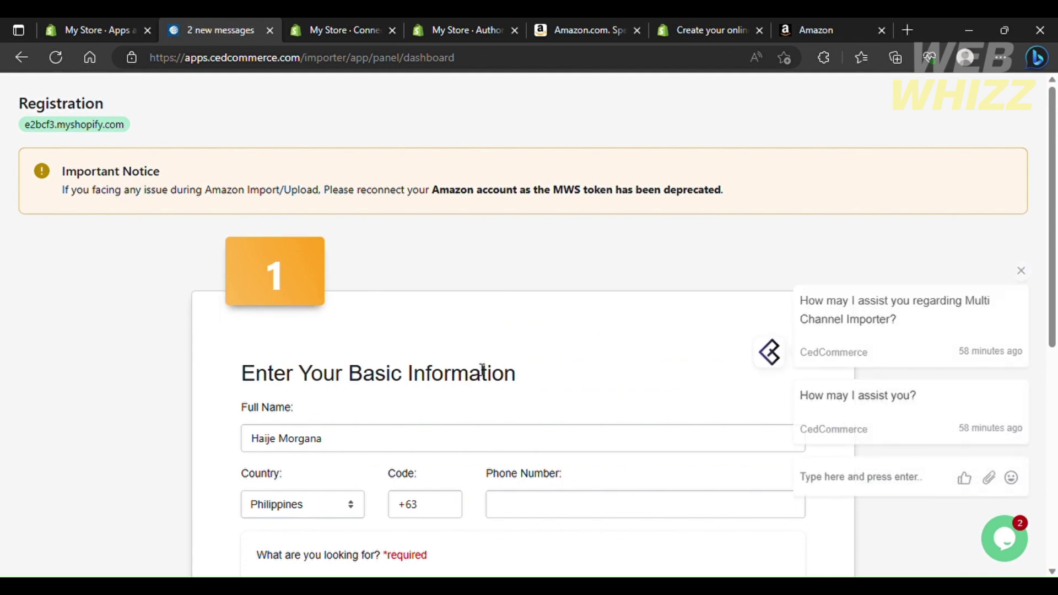
# Review and submit the CedCommerce basic information registration form, and dismiss the guided tour.
pyautogui.scroll(-2, 468, 371)
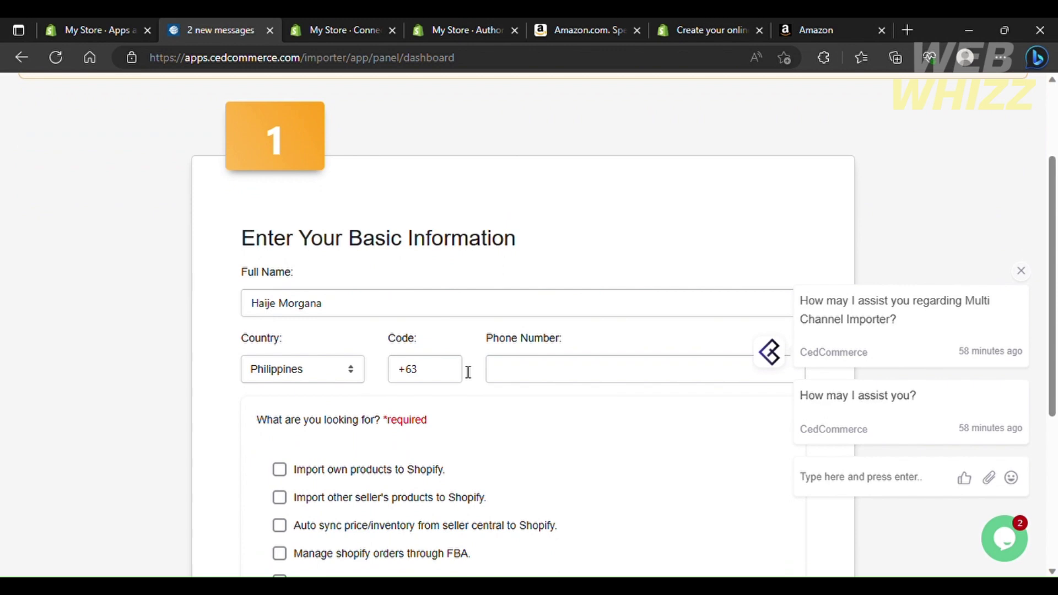
pyautogui.scroll(-1, 466, 371)
pyautogui.scroll(-5, 314, 350)
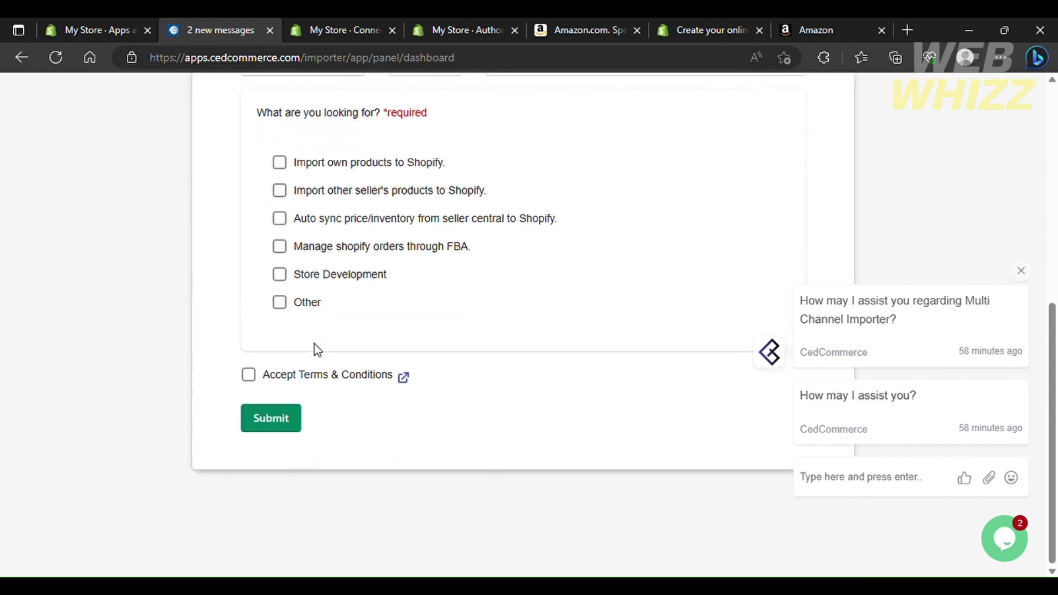
pyautogui.click(296, 442)
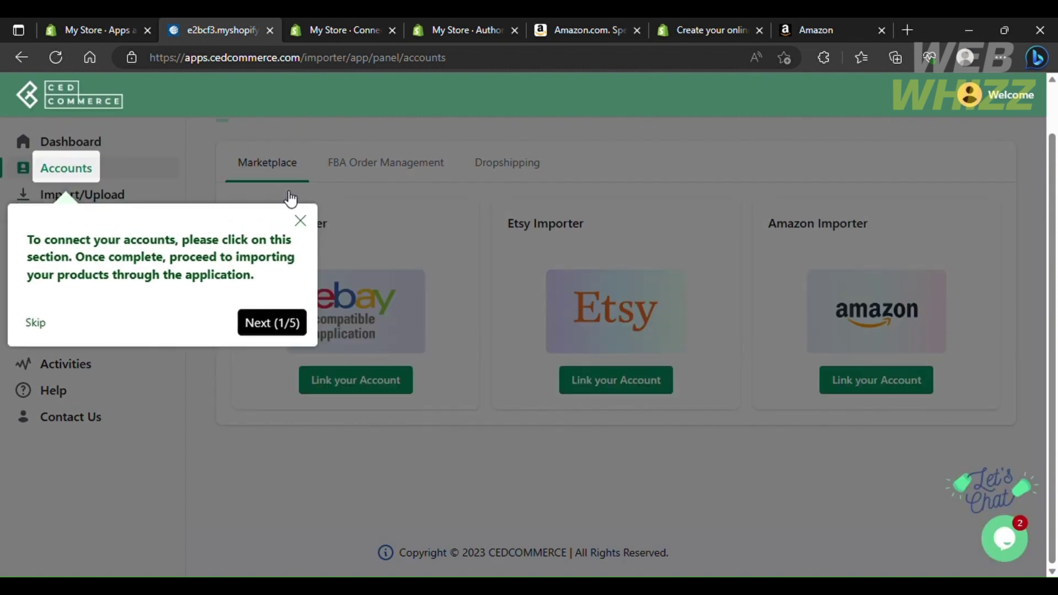
pyautogui.click(303, 221)
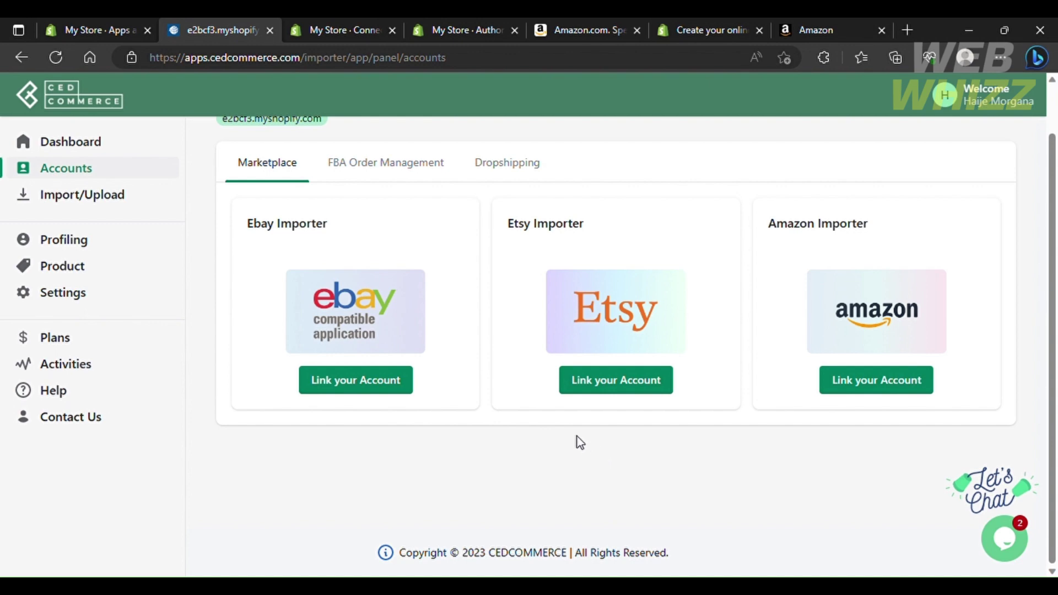
# Open the product import dialog in CedCommerce's Import/Upload section and select Amazon as the marketplace to import from.
pyautogui.scroll(1, 577, 437)
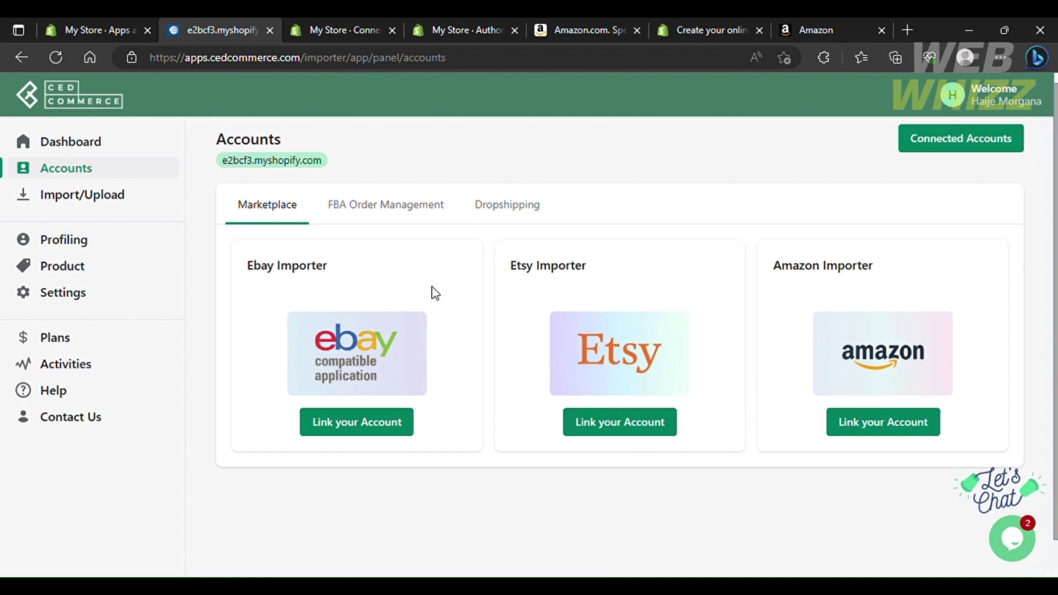
pyautogui.click(74, 199)
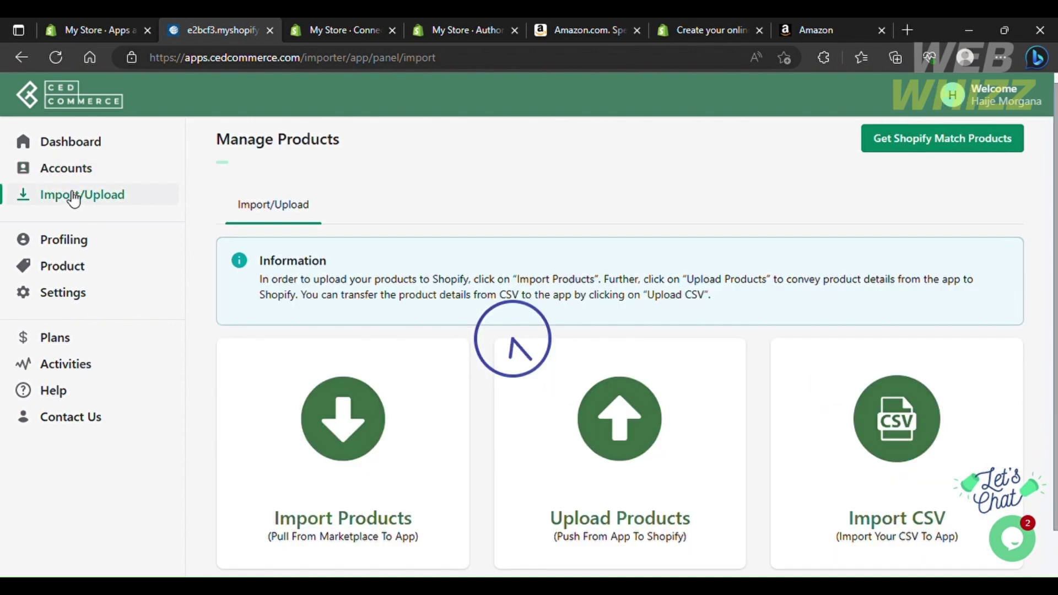
pyautogui.scroll(-1, 272, 355)
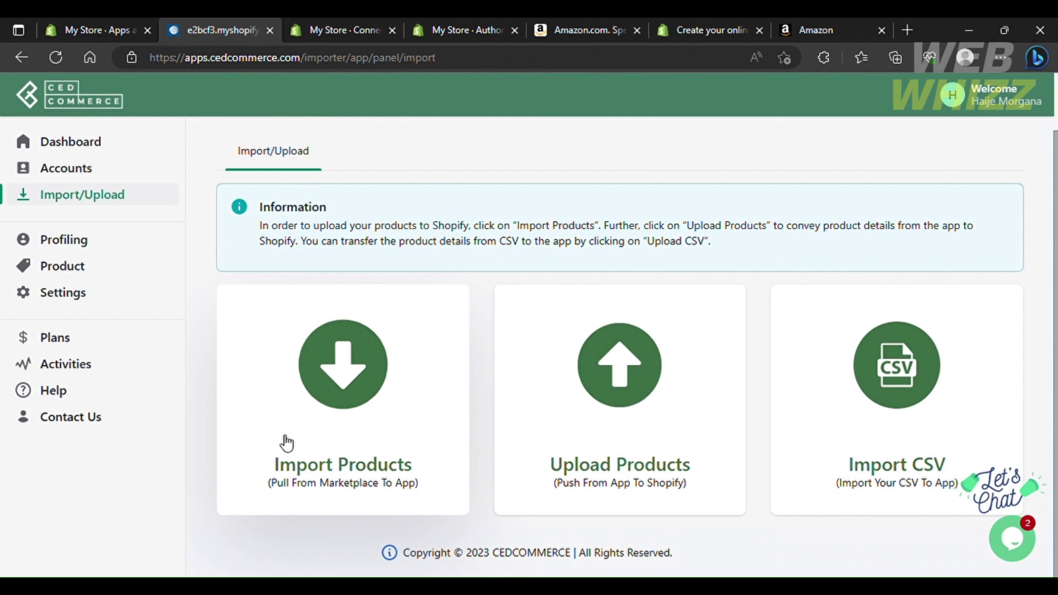
pyautogui.click(365, 394)
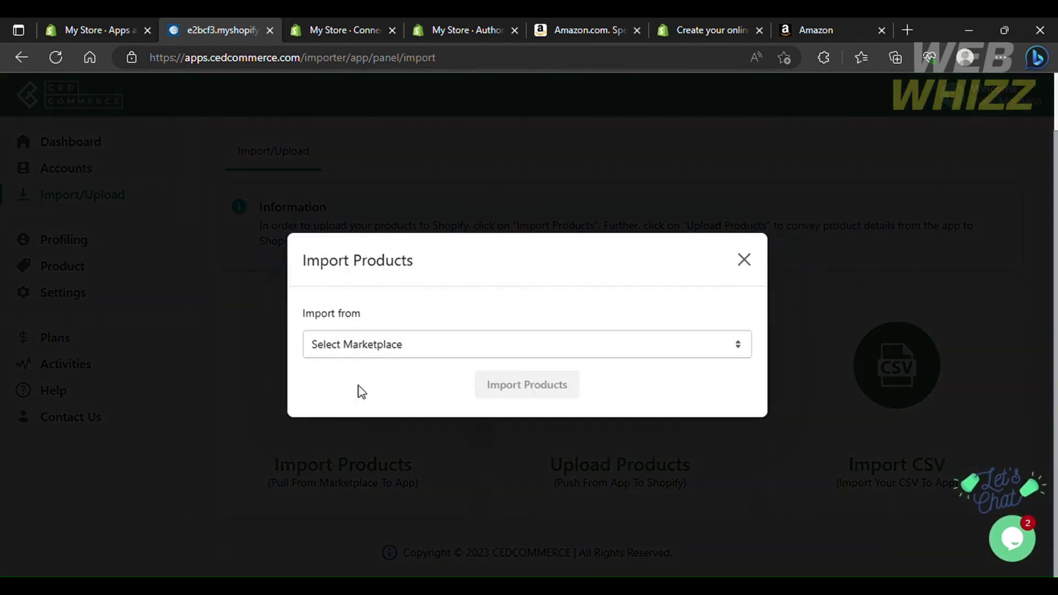
pyautogui.click(468, 350)
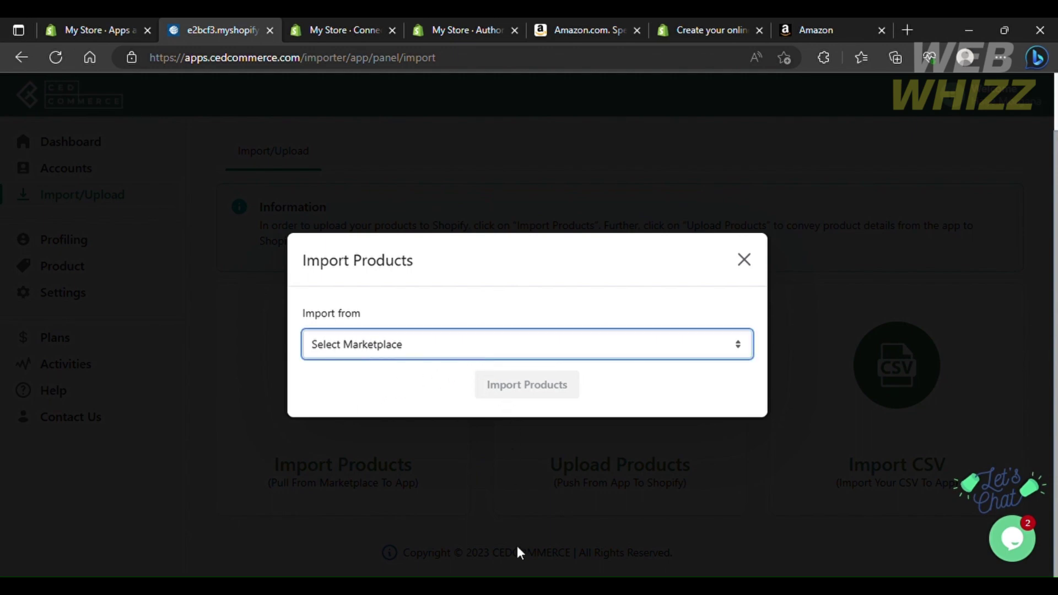
pyautogui.click(494, 425)
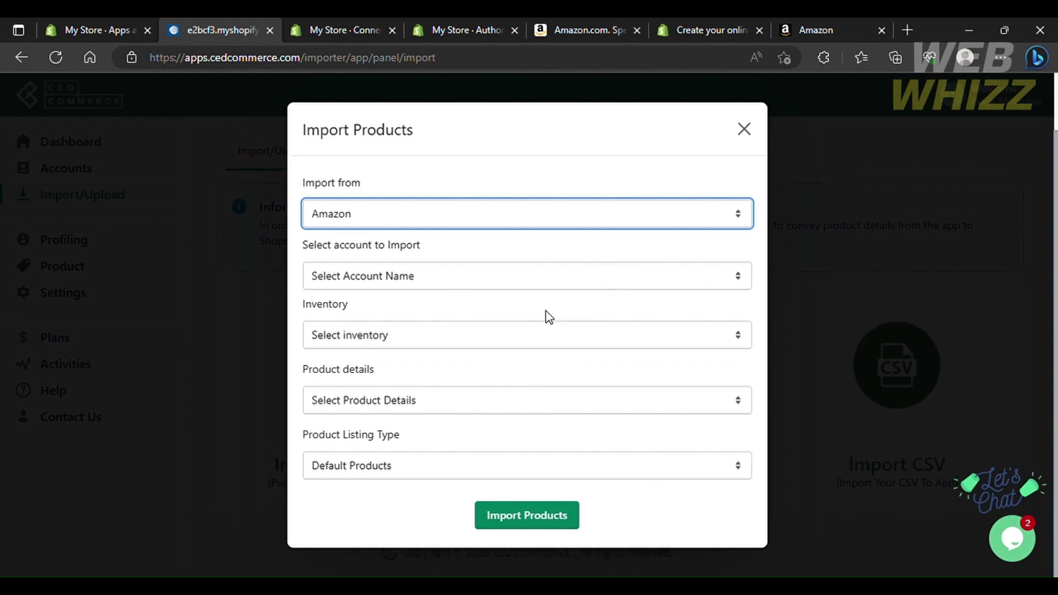
# Check the account and inventory choices for the Amazon product import, and close the dialog without importing.
pyautogui.click(508, 276)
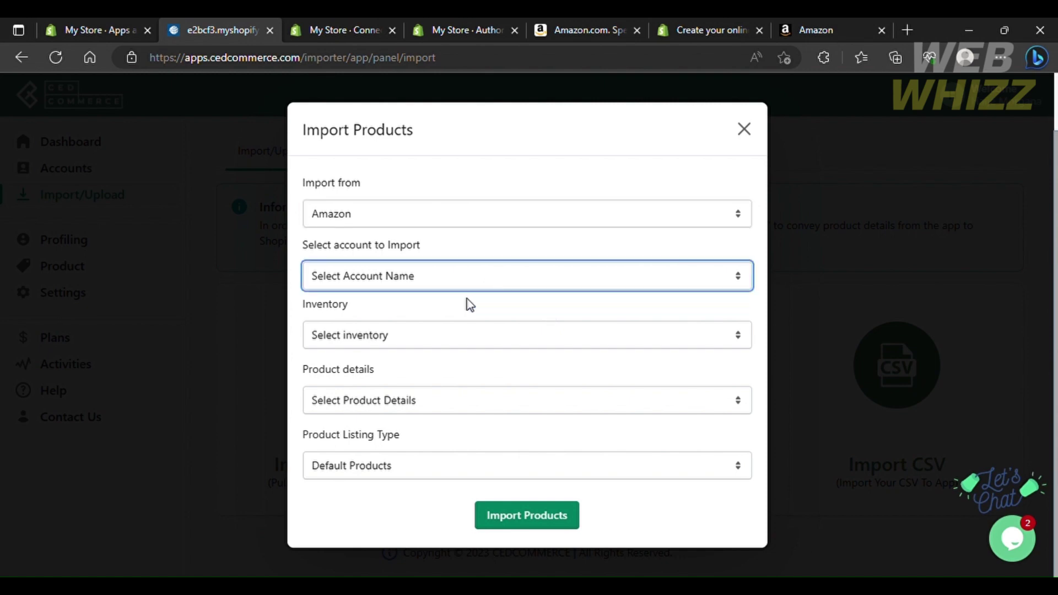
pyautogui.click(672, 334)
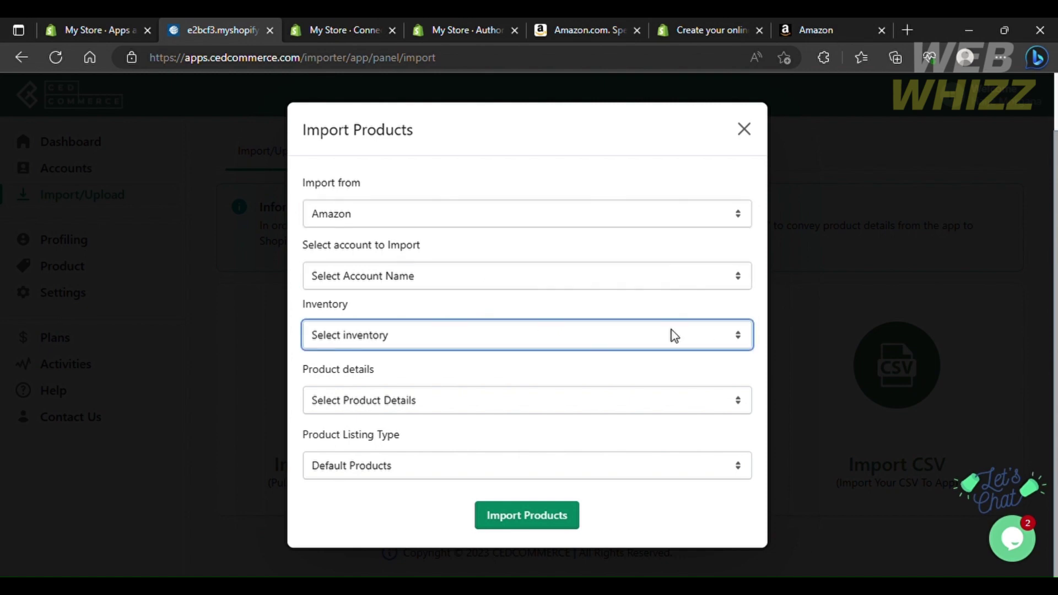
pyautogui.click(562, 303)
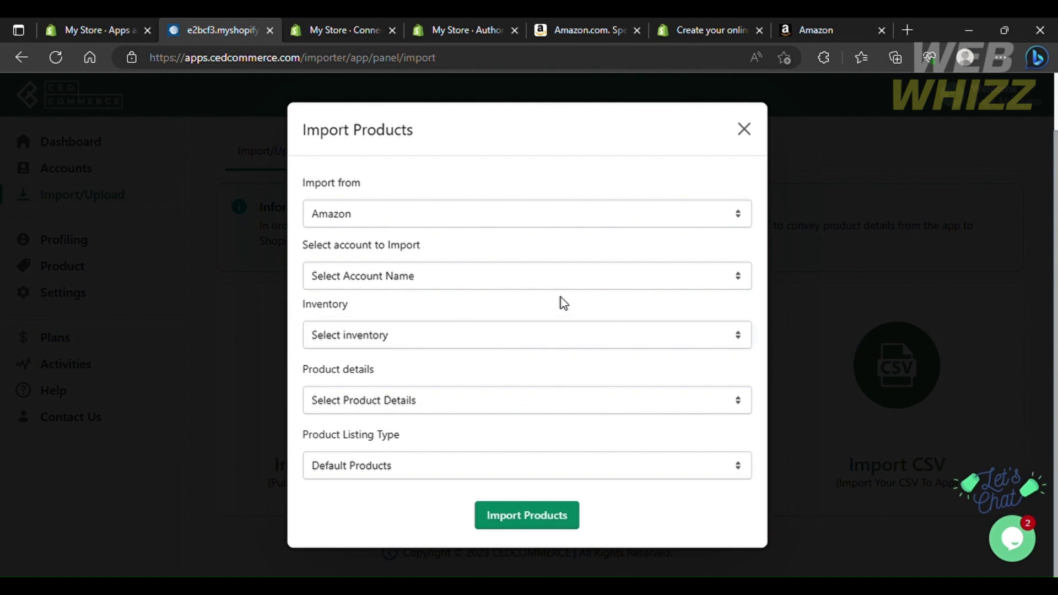
pyautogui.click(745, 130)
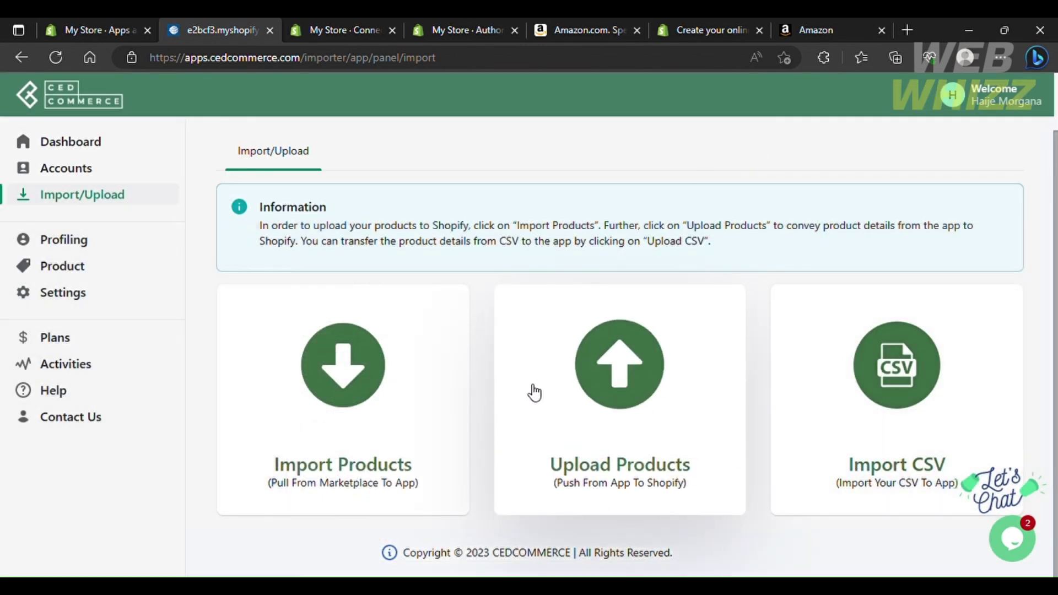